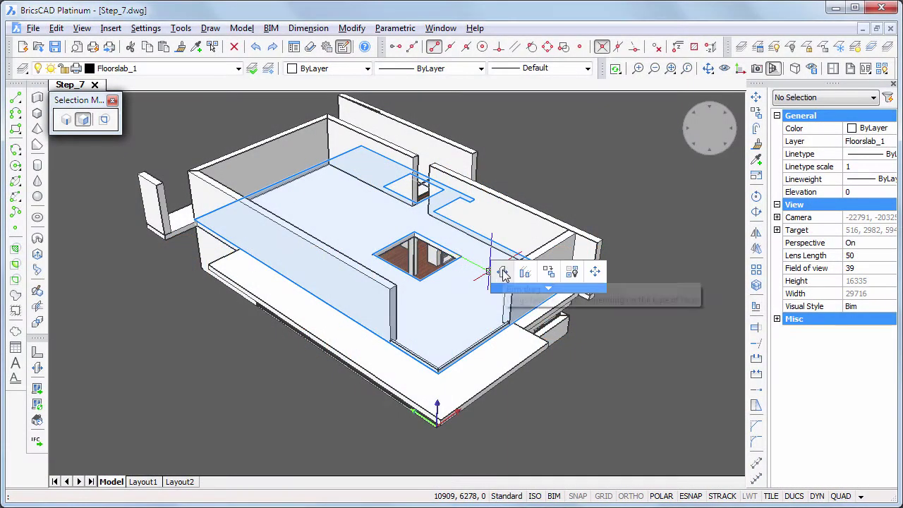
- Hide the upper floor slab, isolate the Columns_0 layer, and select all six columns
{"action": "left_click", "coordinate": [573, 273]}
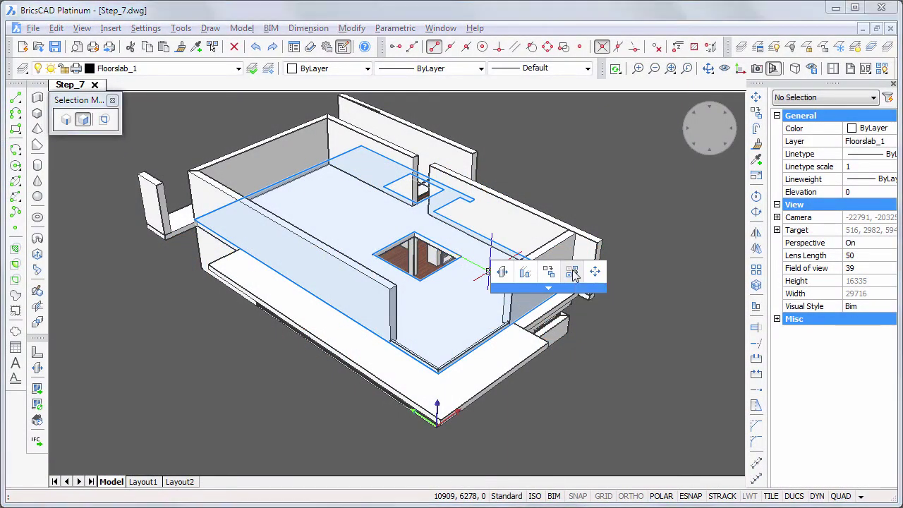
{"action": "left_click", "coordinate": [872, 48]}
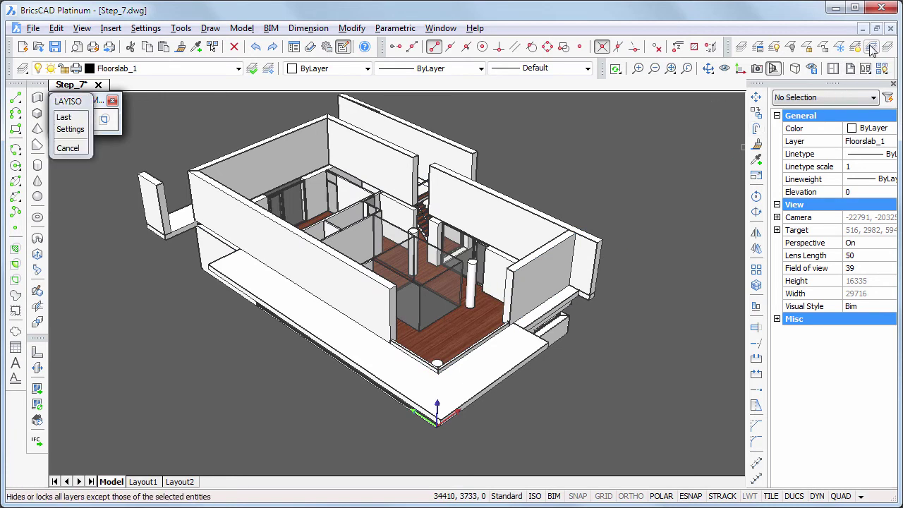
{"action": "left_click", "coordinate": [472, 279]}
{"action": "left_click", "coordinate": [572, 414]}
{"action": "left_click", "coordinate": [309, 221]}
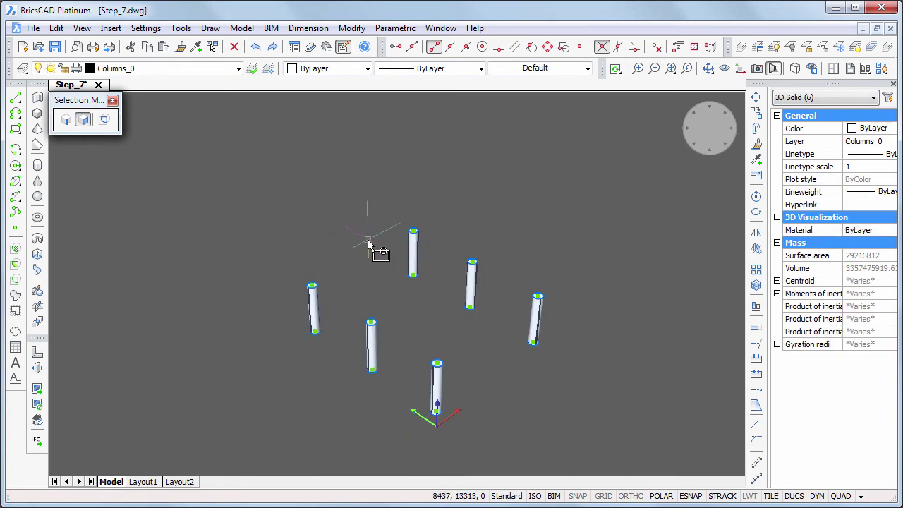
- Copy the six selected columns 3150 units straight up so each has a stacked twin
{"action": "mouse_move", "coordinate": [429, 251]}
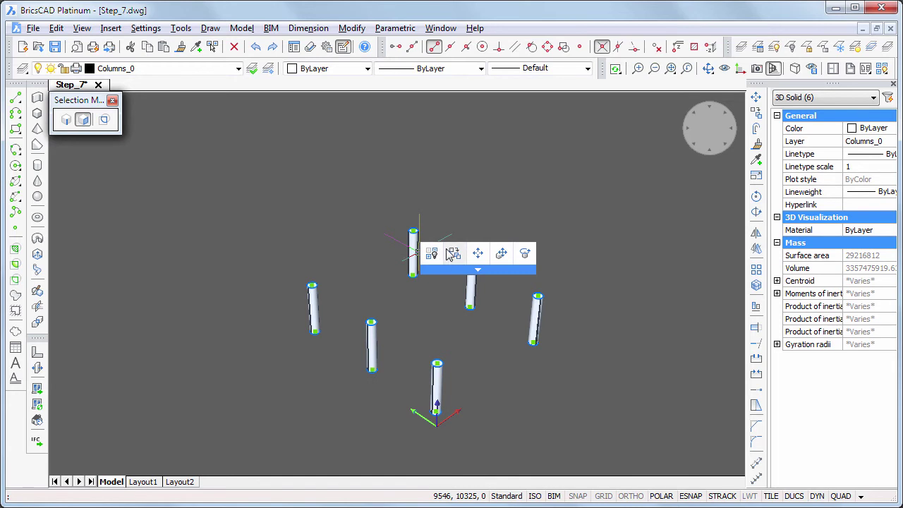
{"action": "left_click", "coordinate": [454, 254]}
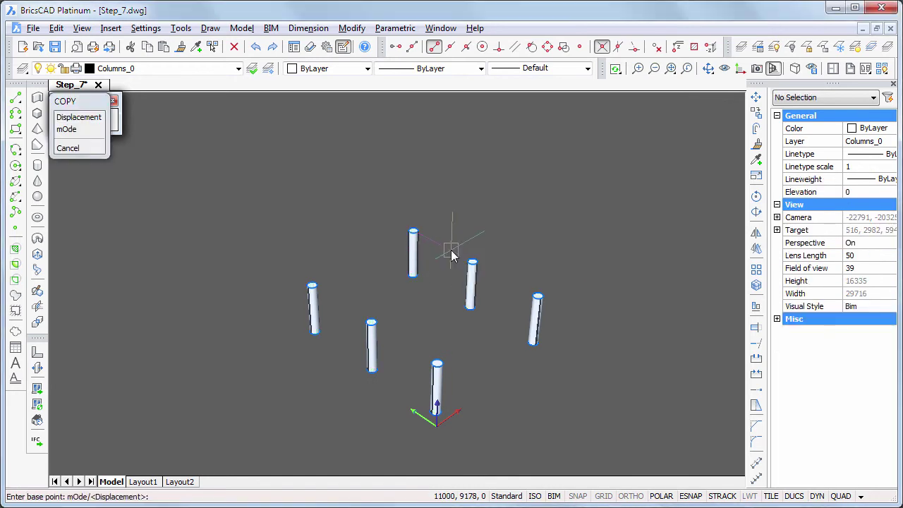
{"action": "left_click", "coordinate": [447, 196]}
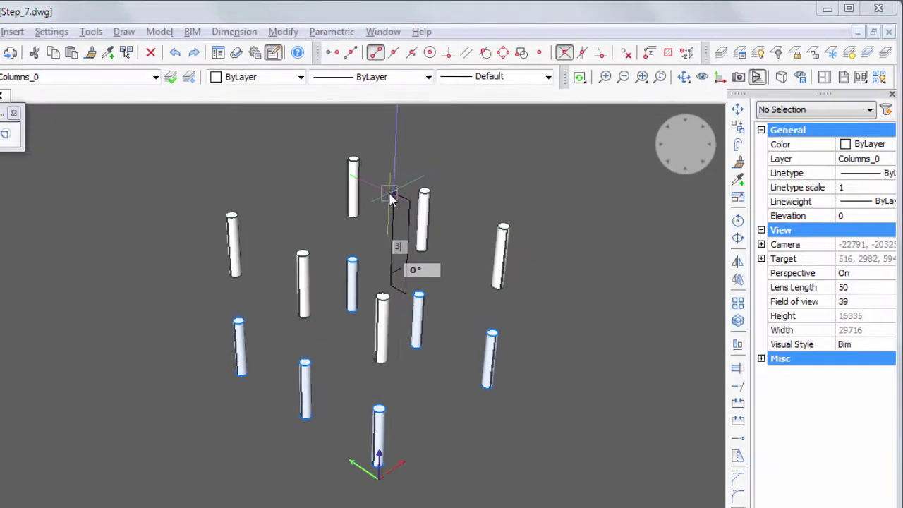
{"action": "type", "text": "3150"}
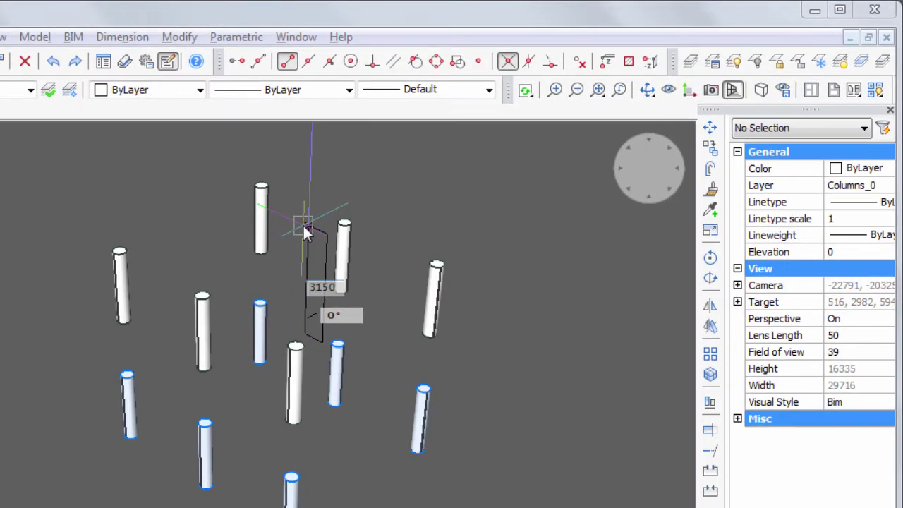
{"action": "key", "text": "Return"}
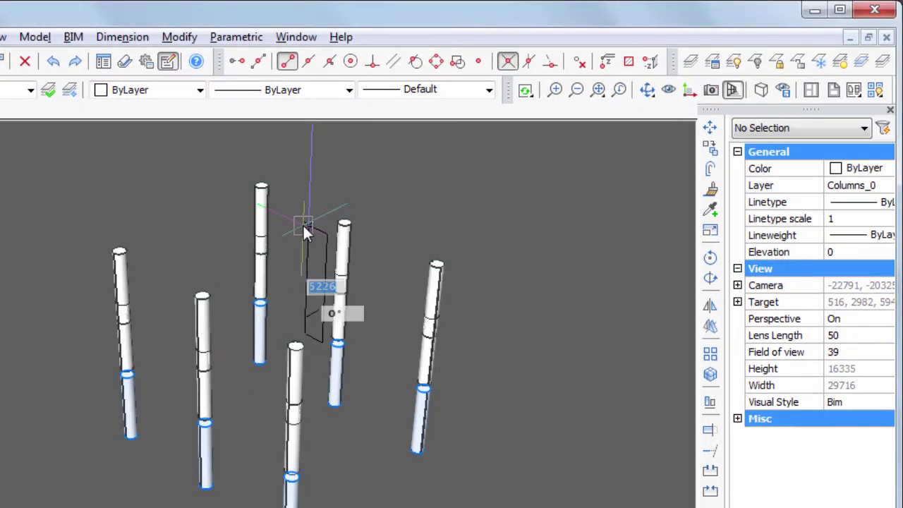
{"action": "key", "text": "Return"}
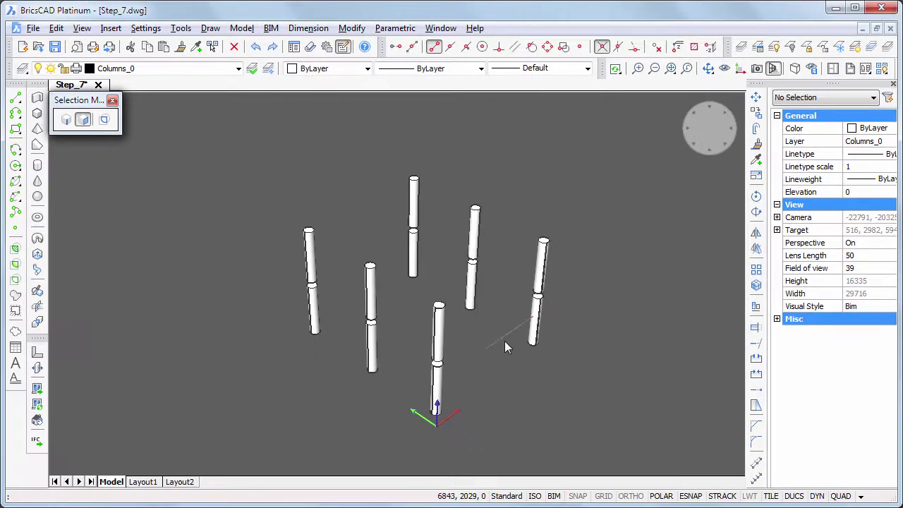
{"action": "scroll", "coordinate": [574, 368], "scroll_direction": "up", "scroll_amount": 5}
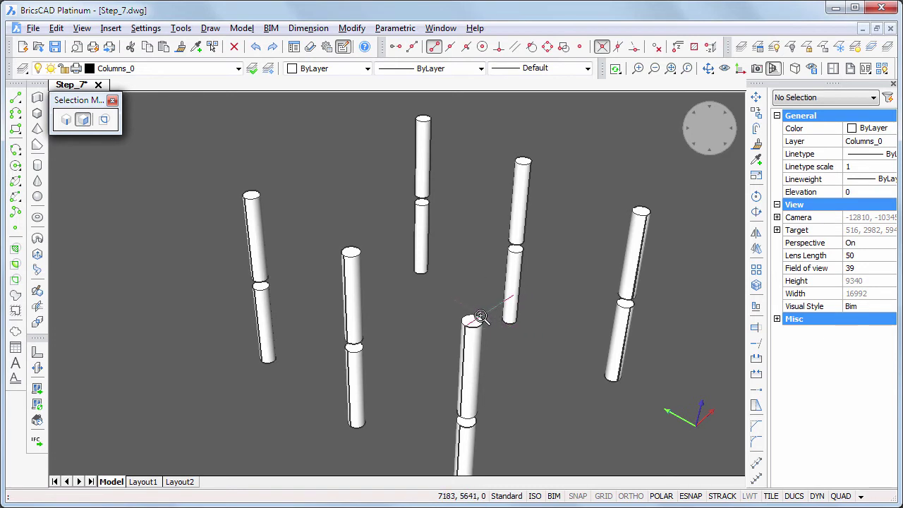
- Select the aligned top faces of the upper columns and BIM-drag them up 100 units
{"action": "mouse_move", "coordinate": [473, 320]}
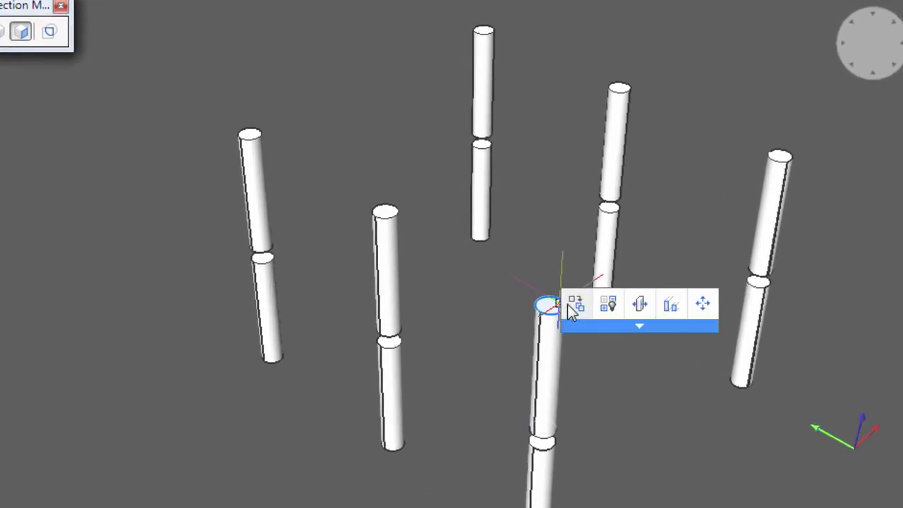
{"action": "mouse_move", "coordinate": [594, 326]}
{"action": "mouse_move", "coordinate": [611, 419]}
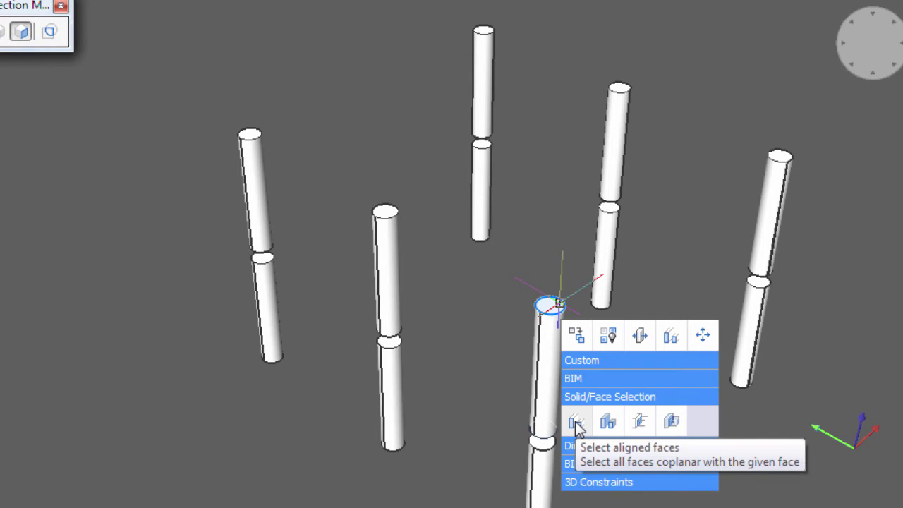
{"action": "left_click", "coordinate": [575, 422]}
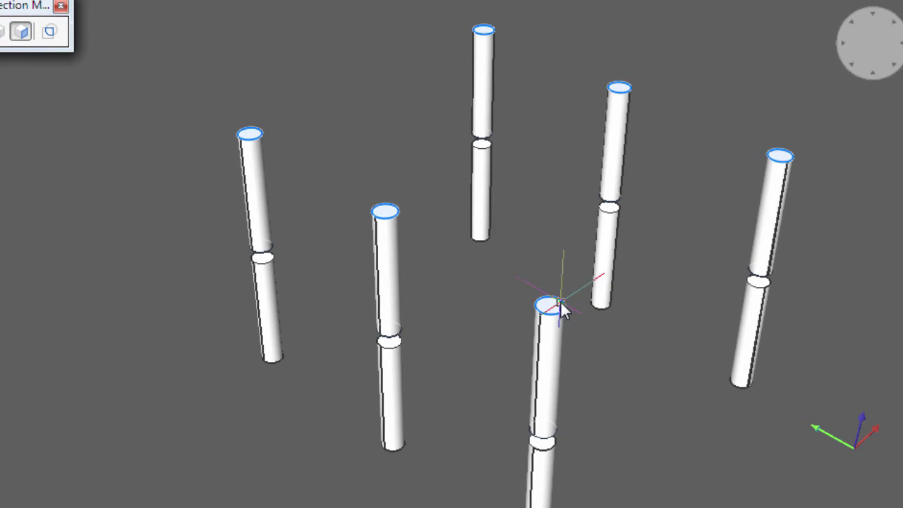
{"action": "mouse_move", "coordinate": [587, 310]}
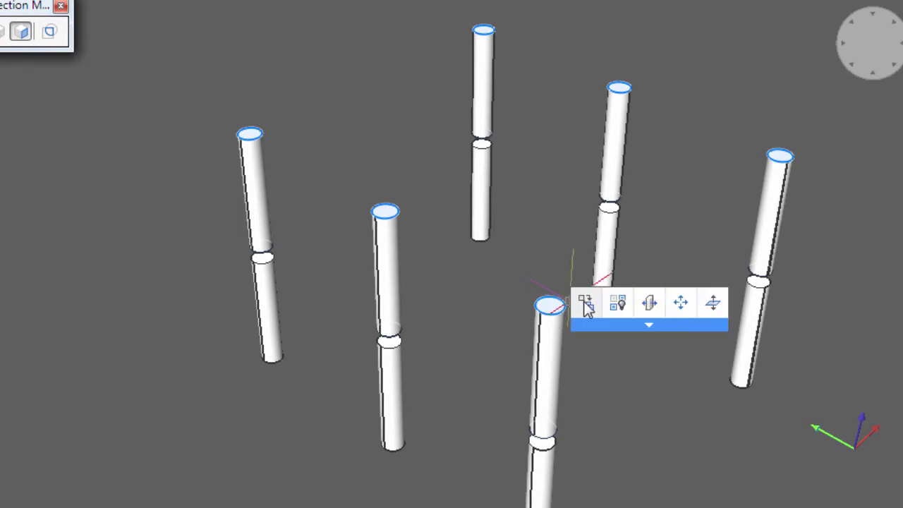
{"action": "left_click", "coordinate": [646, 303]}
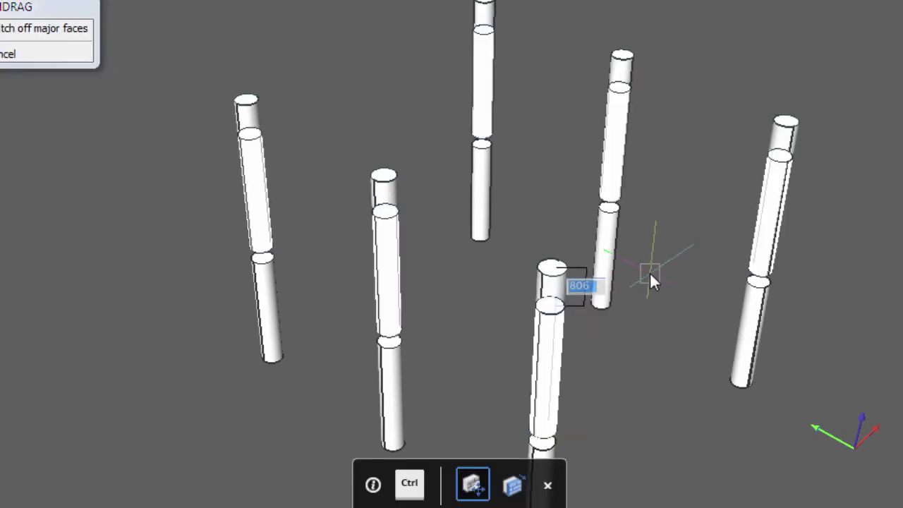
{"action": "type", "text": "100"}
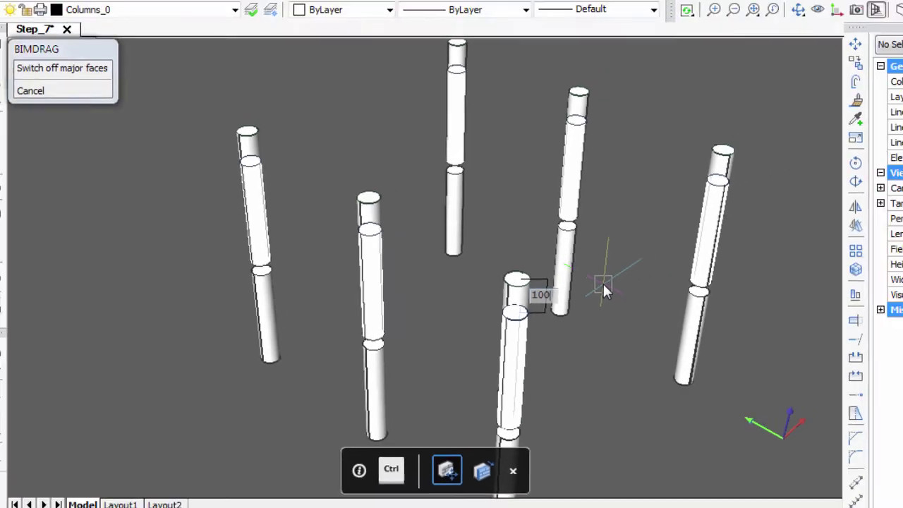
{"action": "key", "text": "Return"}
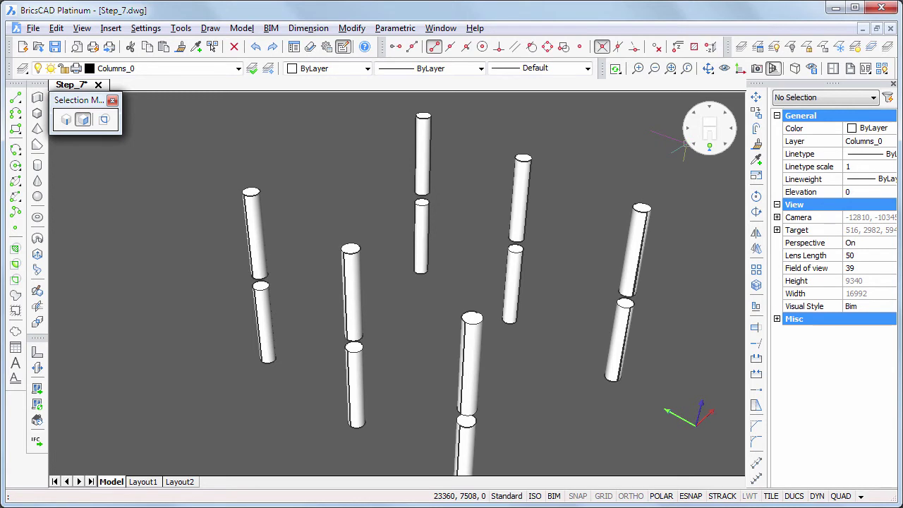
- In front view, window-select the six upper columns and set their layer to Columns_1
{"action": "left_click", "coordinate": [685, 144]}
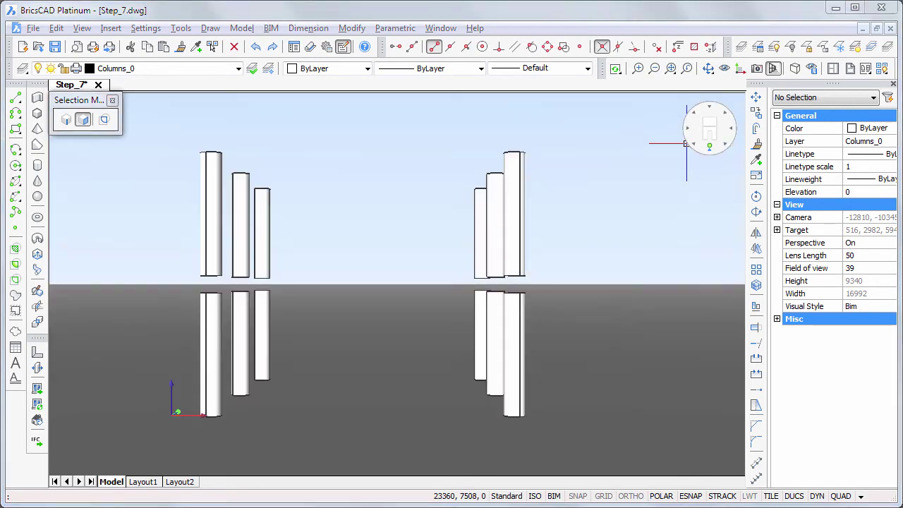
{"action": "left_click", "coordinate": [576, 229]}
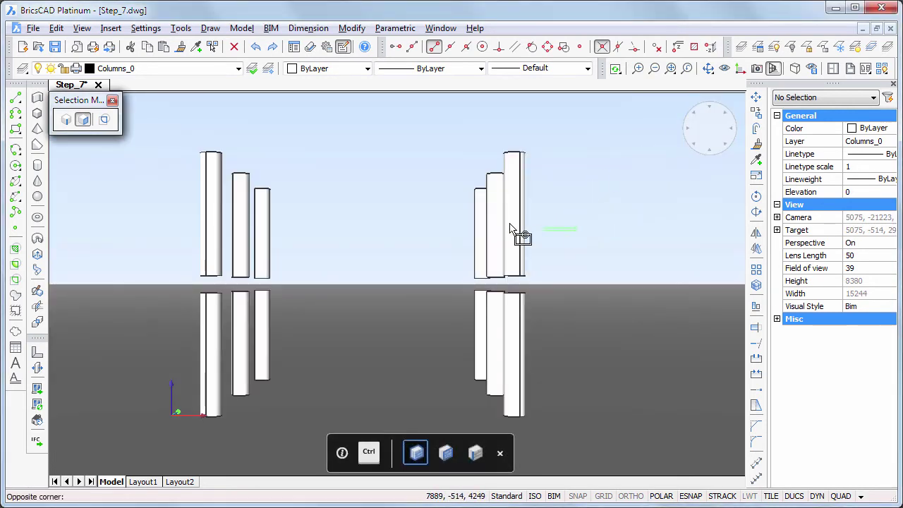
{"action": "left_click", "coordinate": [172, 174]}
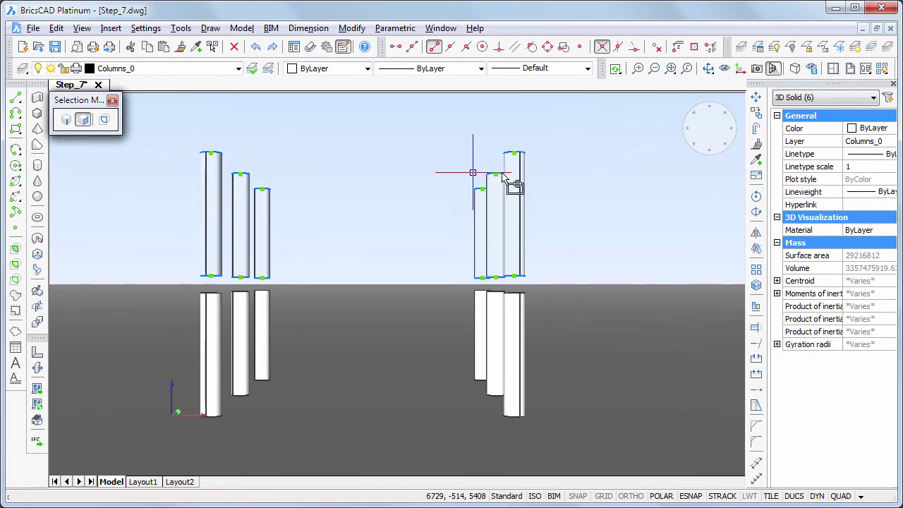
{"action": "left_click", "coordinate": [854, 141]}
{"action": "left_click", "coordinate": [853, 141]}
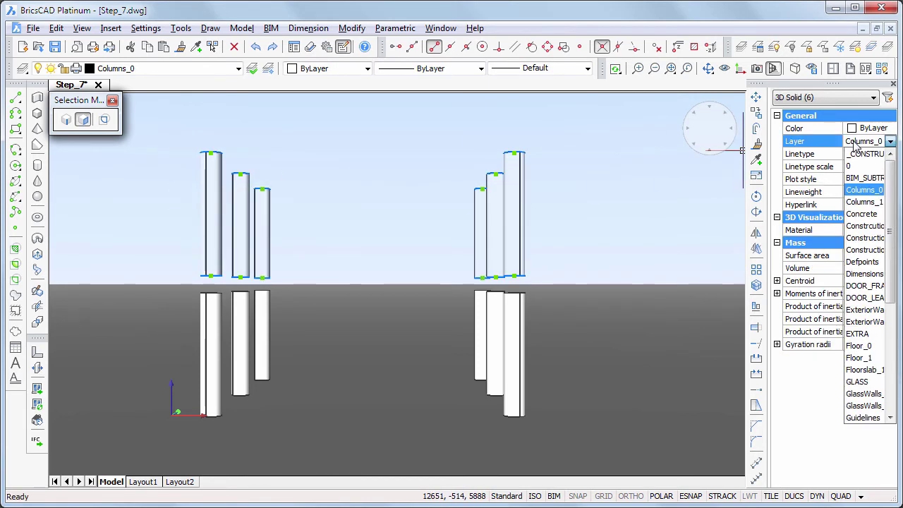
{"action": "left_click", "coordinate": [854, 202]}
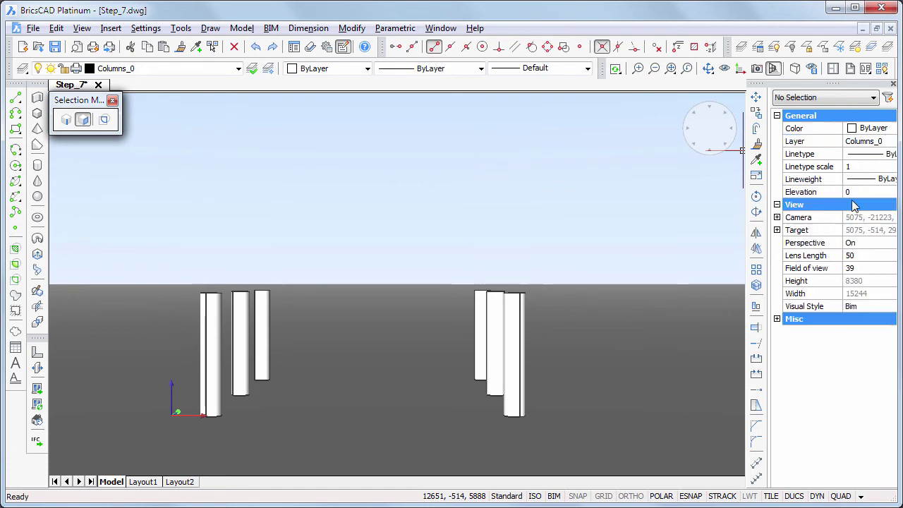
- Unisolate layers, make InteriorWalls_1 current, turn ESNAP off and ignore entity snap elevation
{"action": "left_click", "coordinate": [882, 68]}
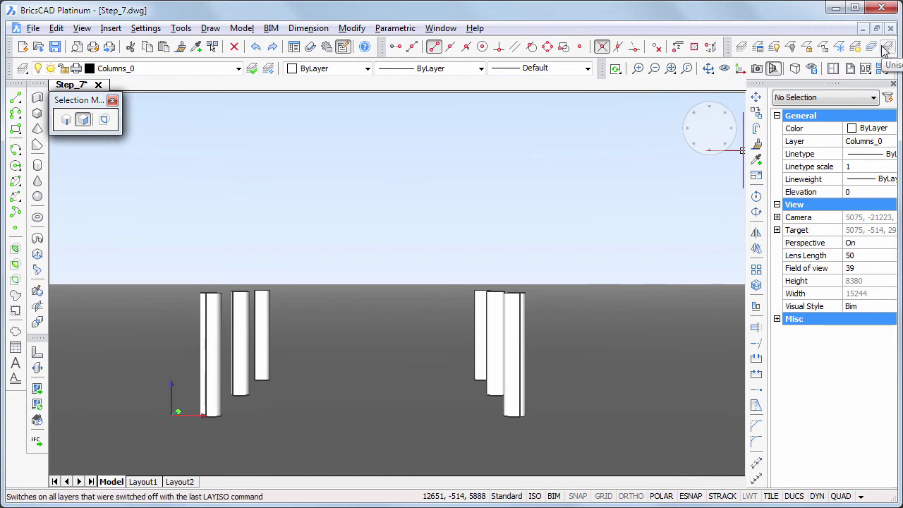
{"action": "left_click", "coordinate": [886, 49]}
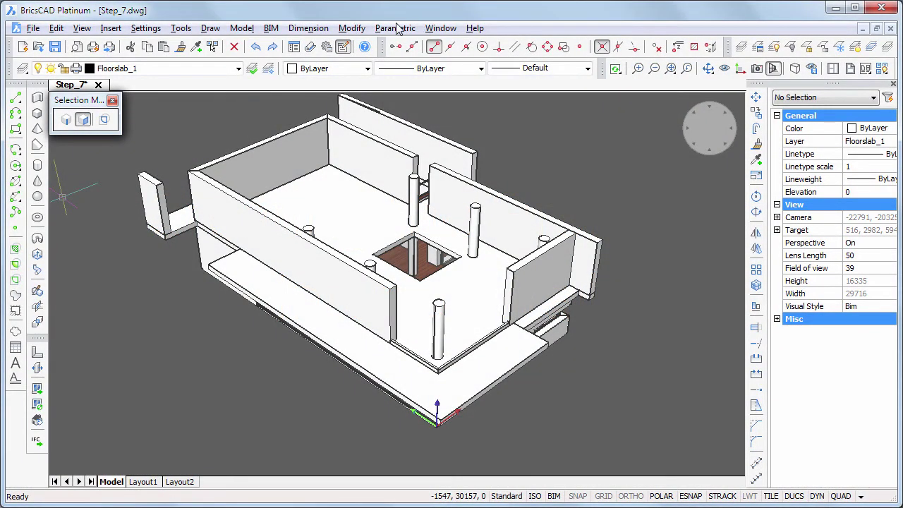
{"action": "left_click", "coordinate": [238, 68]}
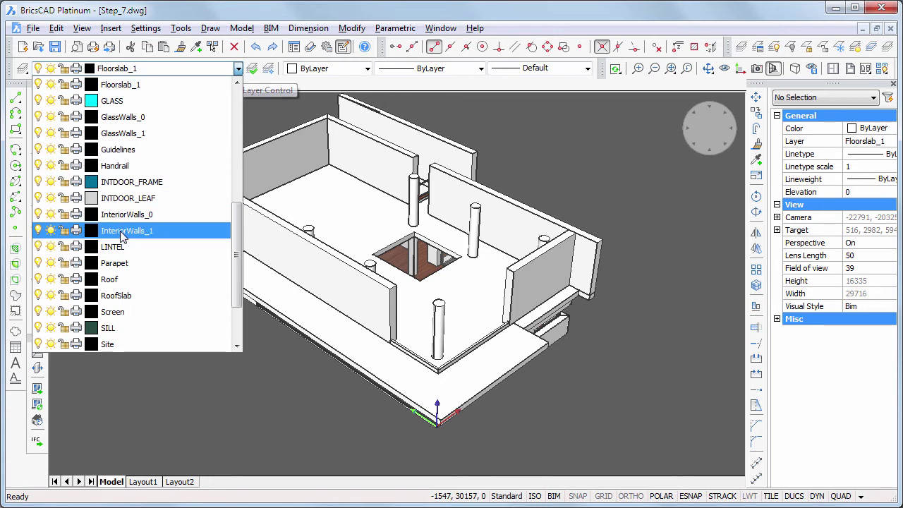
{"action": "left_click", "coordinate": [122, 232]}
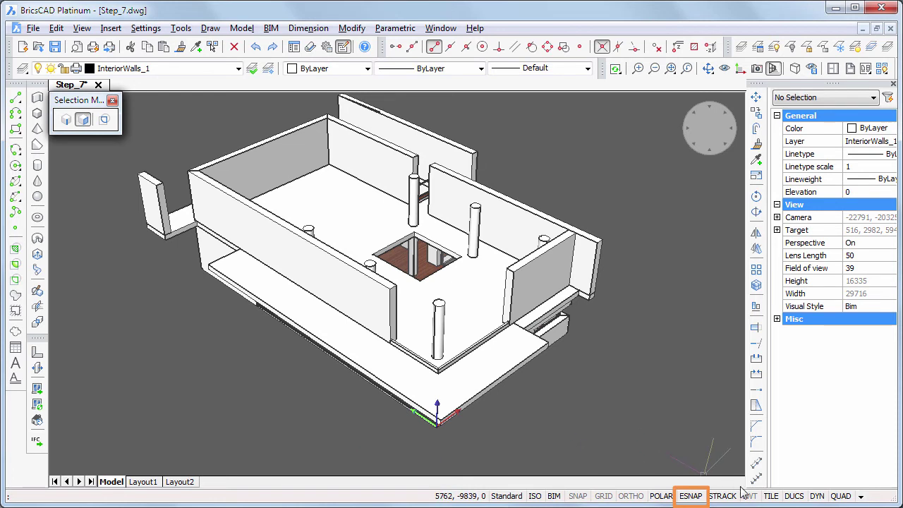
{"action": "left_click", "coordinate": [698, 497]}
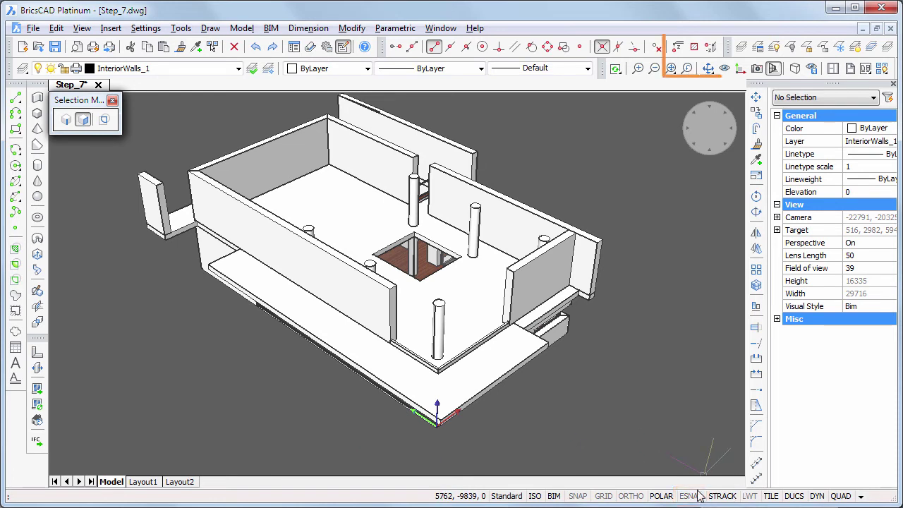
{"action": "left_click", "coordinate": [678, 48]}
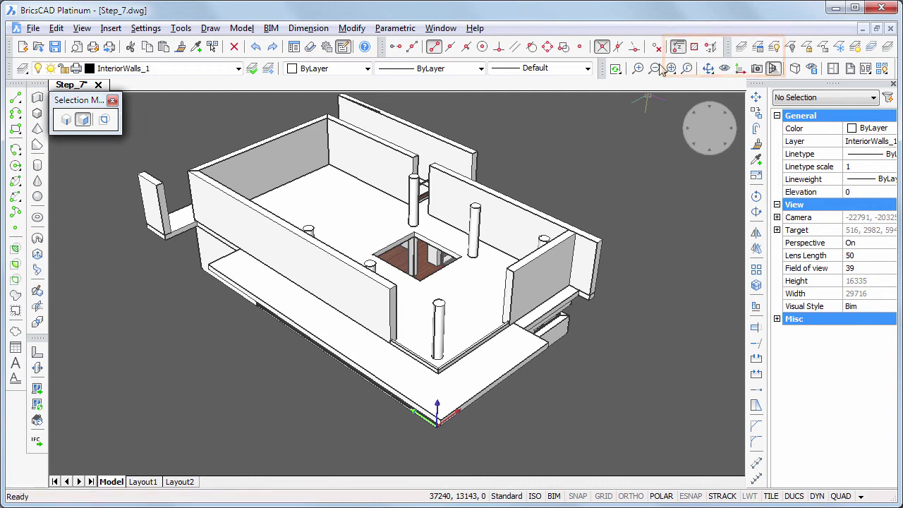
- Draw a polysolid wall path from the column-top endpoint, running 1800 to the first corner
{"action": "middle_click_drag", "start_coordinate": [646, 215], "coordinate": [650, 316]}
{"action": "scroll", "coordinate": [678, 324], "scroll_direction": "up", "scroll_amount": 10}
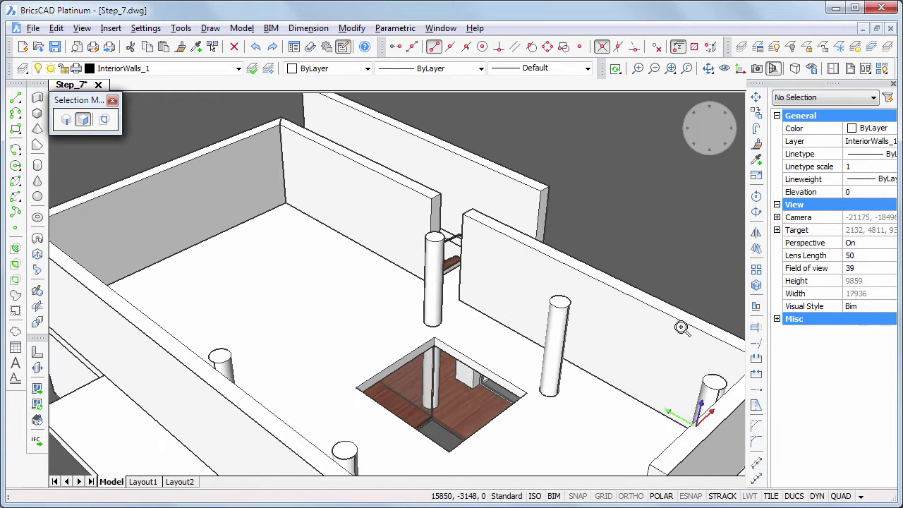
{"action": "scroll", "coordinate": [684, 303], "scroll_direction": "down", "scroll_amount": 2}
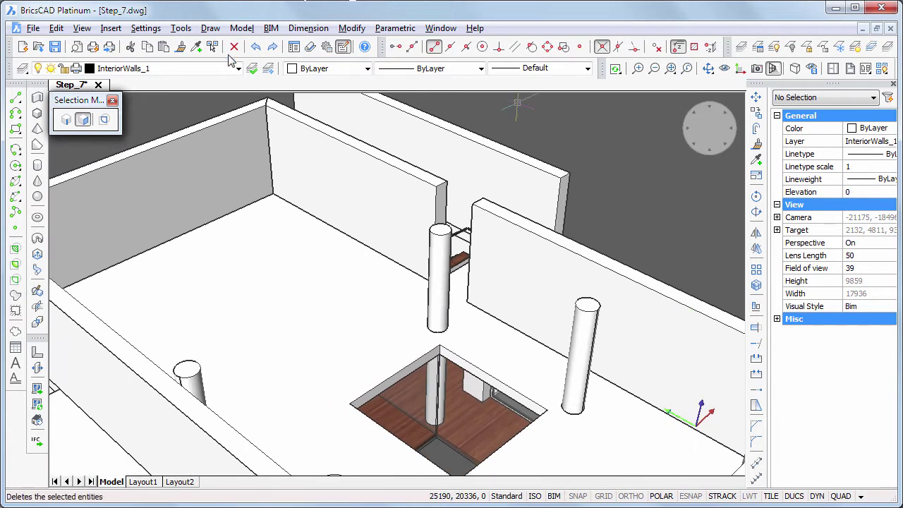
{"action": "left_click", "coordinate": [37, 97]}
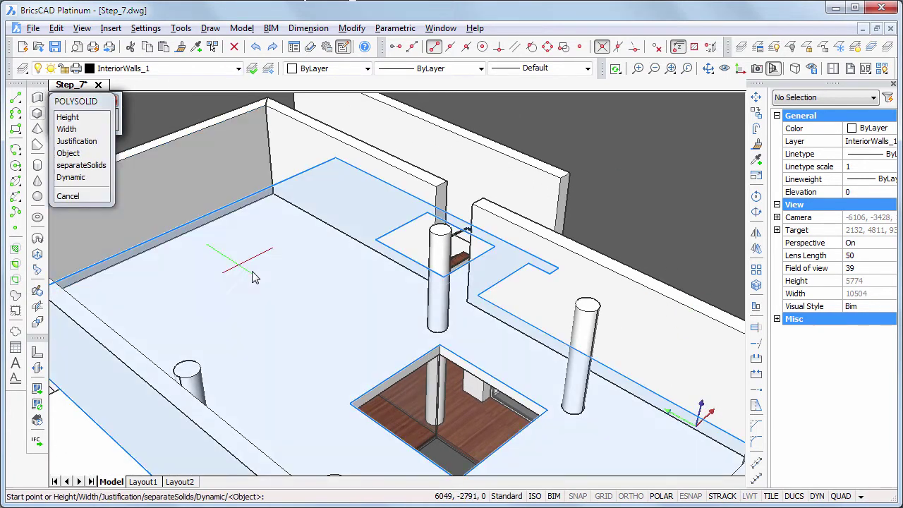
{"action": "right_click", "coordinate": [306, 300], "text": "shift"}
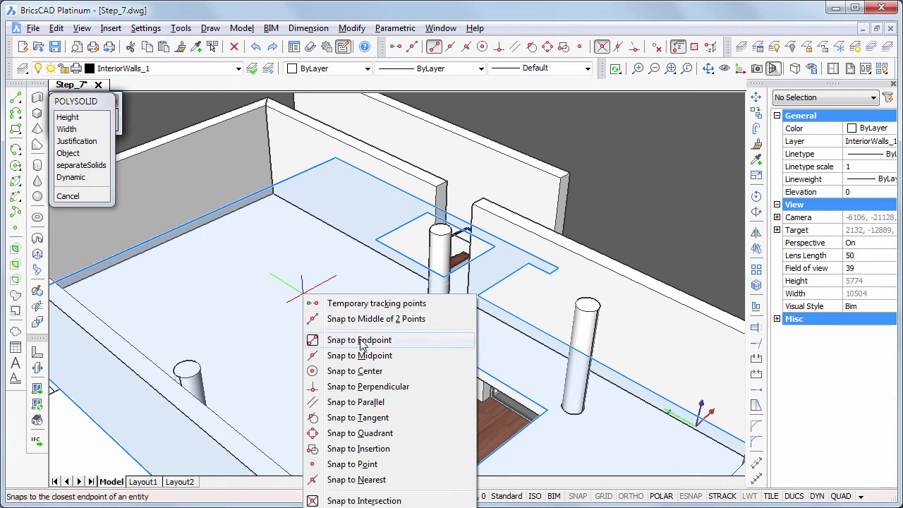
{"action": "left_click", "coordinate": [359, 341]}
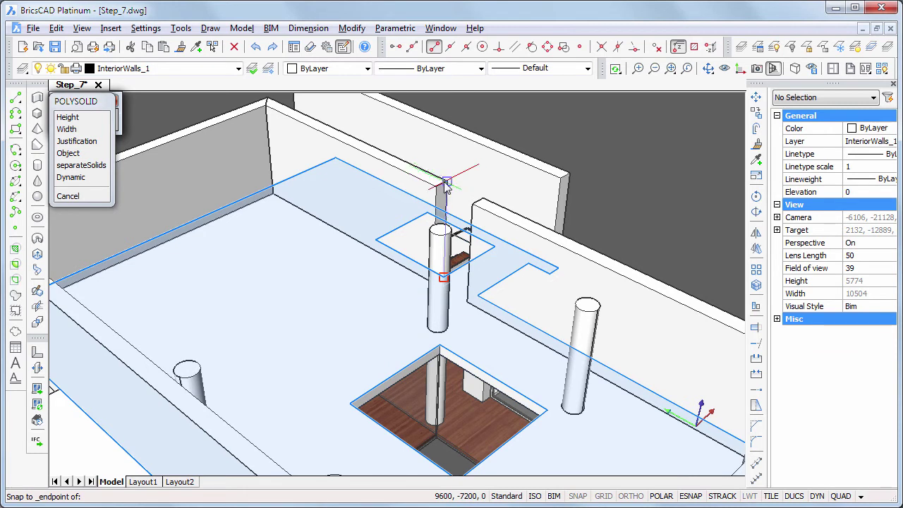
{"action": "left_click", "coordinate": [440, 183]}
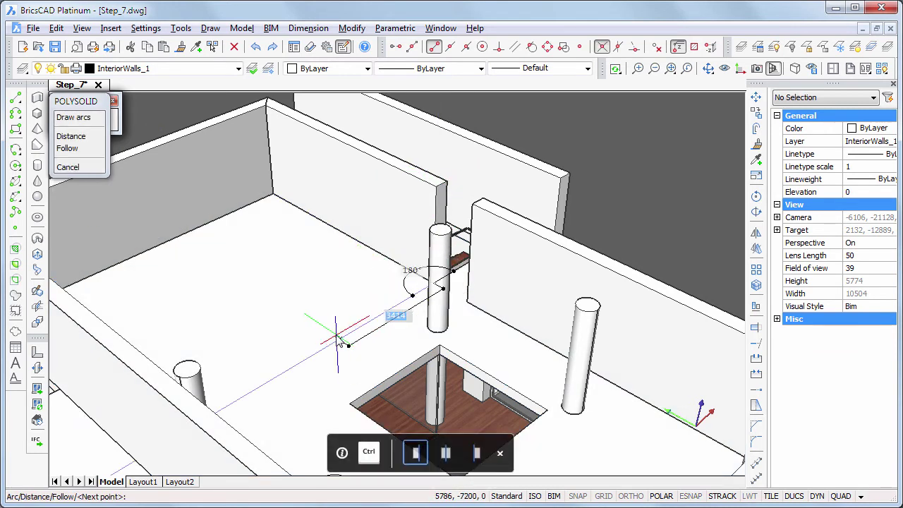
{"action": "type", "text": "180"}
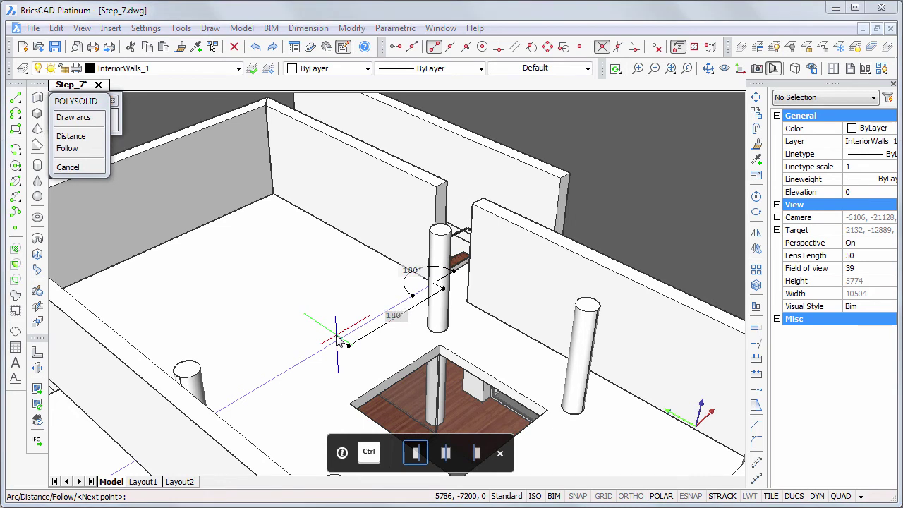
{"action": "type", "text": "0"}
{"action": "key", "text": "Return"}
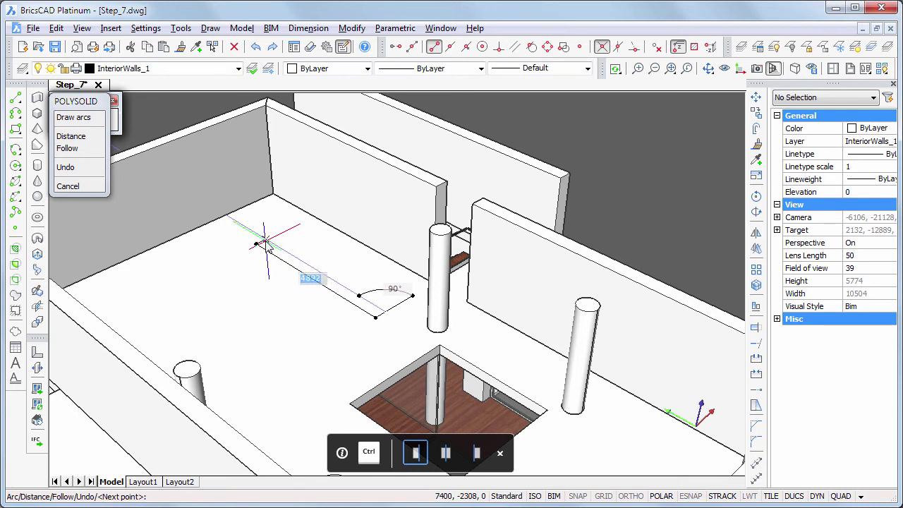
{"action": "left_click", "coordinate": [262, 242]}
{"action": "key", "text": "Return"}
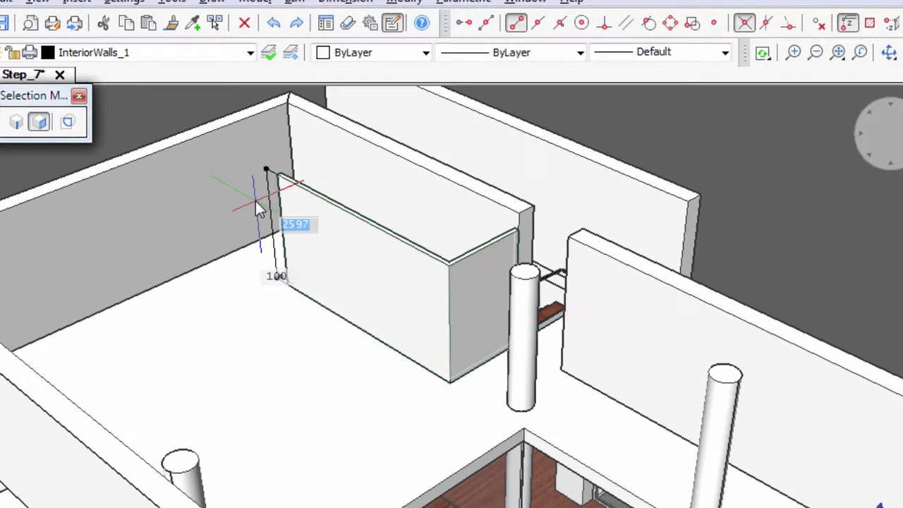
- Give the wall 2950 height and 150 thickness, justify it to the right, and place it
{"action": "type", "text": "2950"}
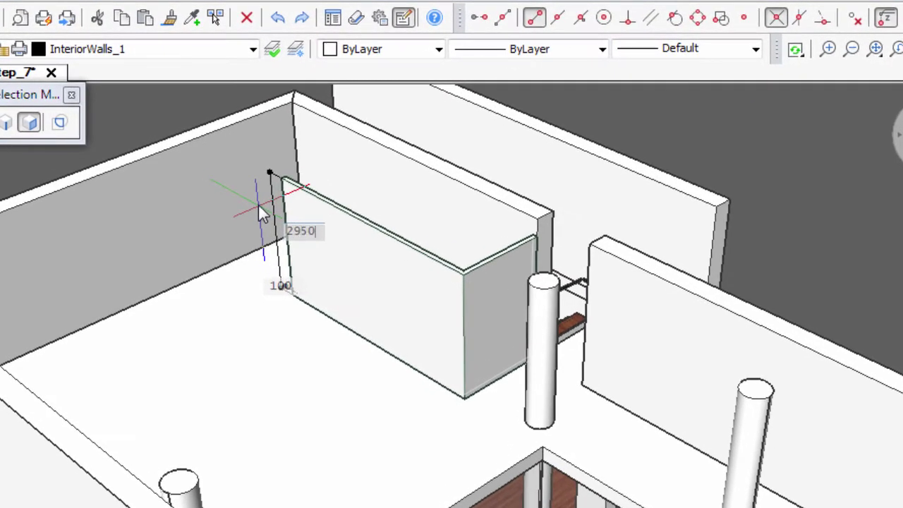
{"action": "key", "text": "Tab"}
{"action": "type", "text": "1"}
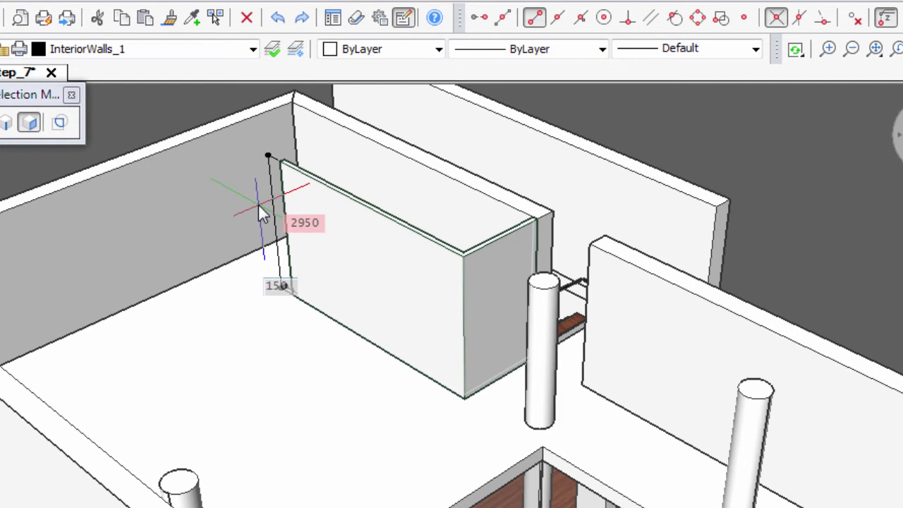
{"action": "type", "text": "50"}
{"action": "key", "text": "Tab"}
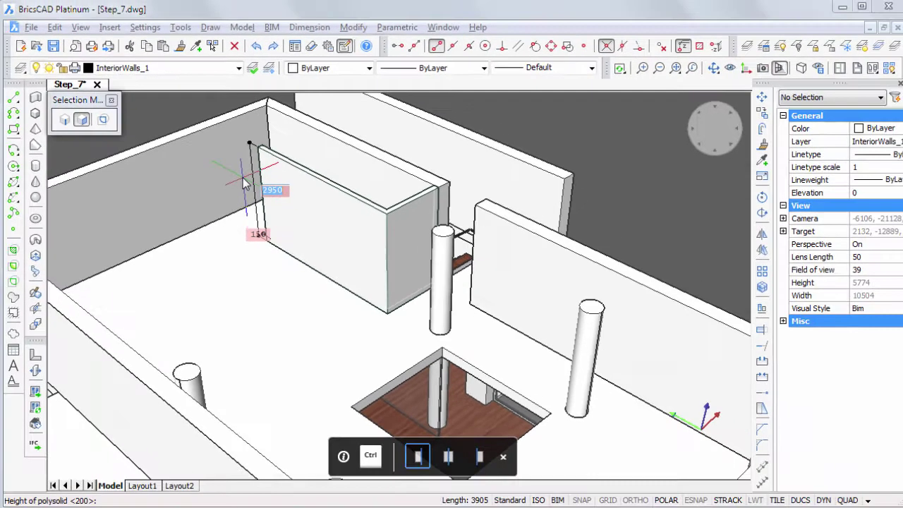
{"action": "key", "text": "ctrl"}
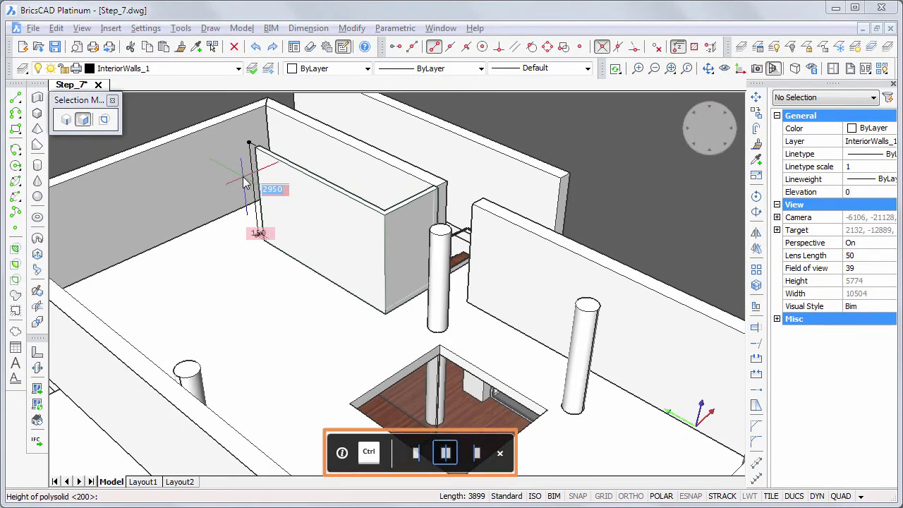
{"action": "key", "text": "ctrl"}
{"action": "key", "text": "ctrl"}
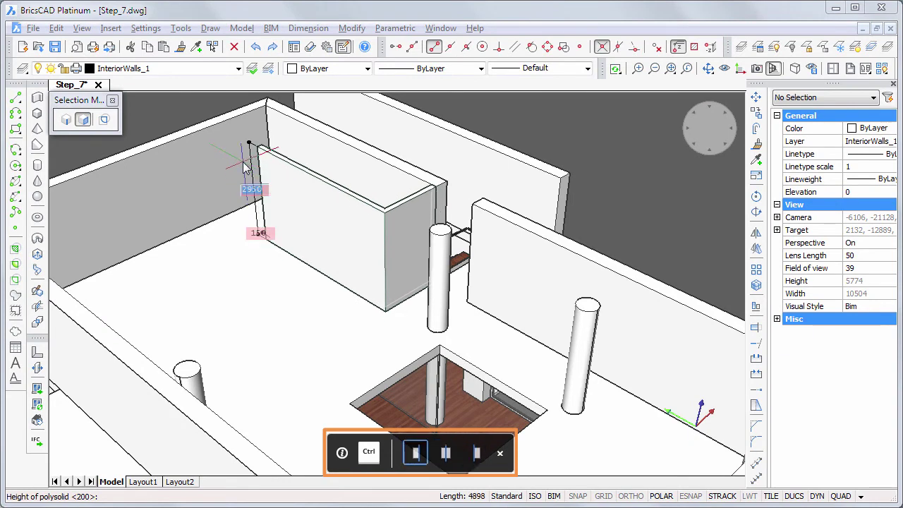
{"action": "left_click", "coordinate": [245, 164]}
{"action": "key", "text": "Return"}
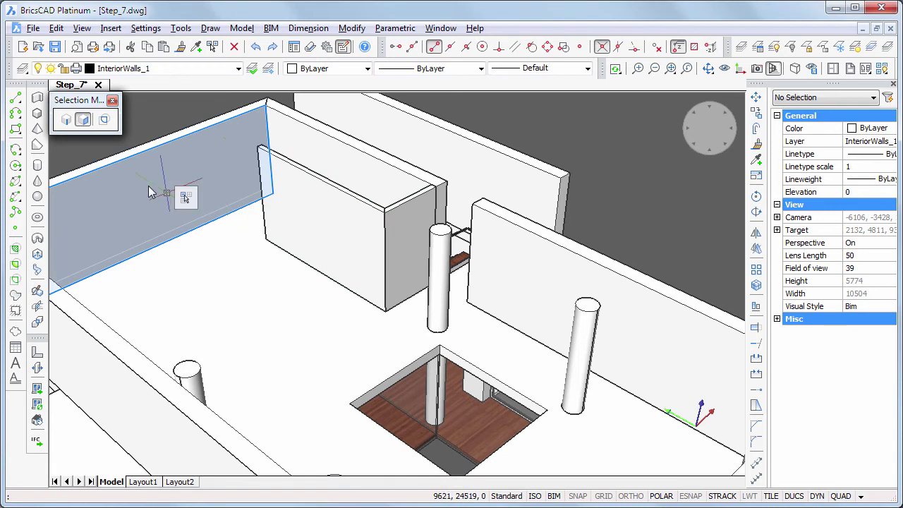
- Draw an L-shaped three-point polysolid wall on the left side
{"action": "left_click", "coordinate": [38, 99]}
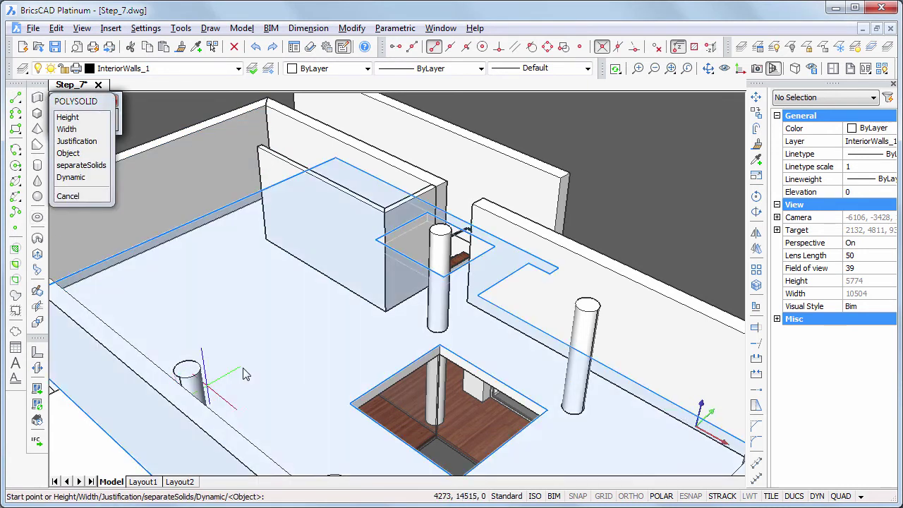
{"action": "left_click", "coordinate": [331, 311]}
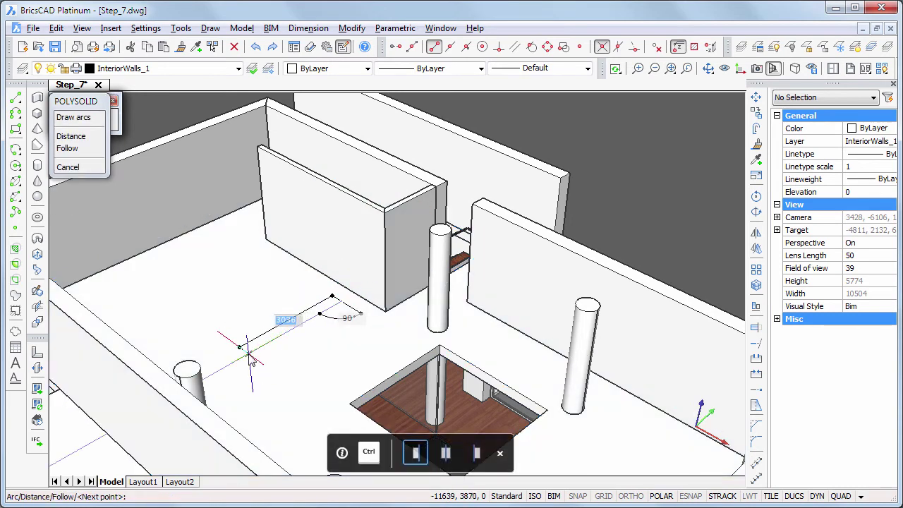
{"action": "left_click", "coordinate": [243, 354]}
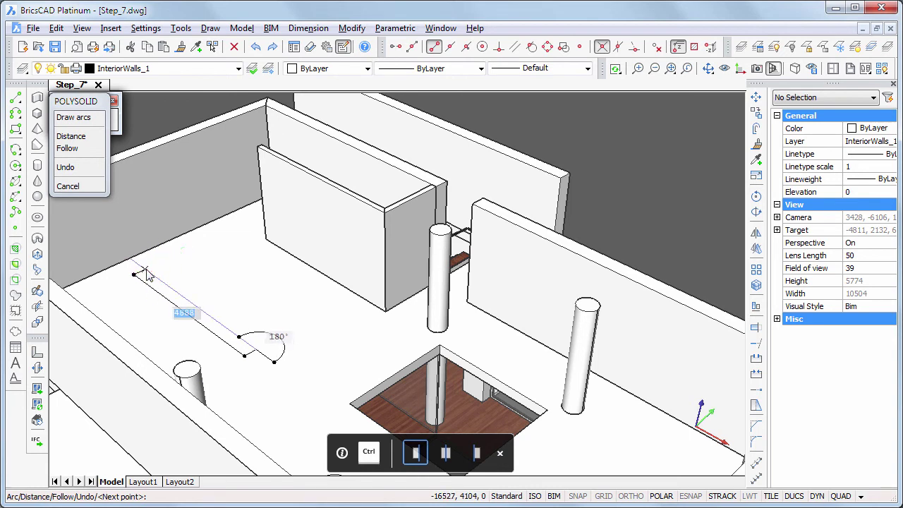
{"action": "left_click", "coordinate": [148, 275]}
{"action": "key", "text": "Return"}
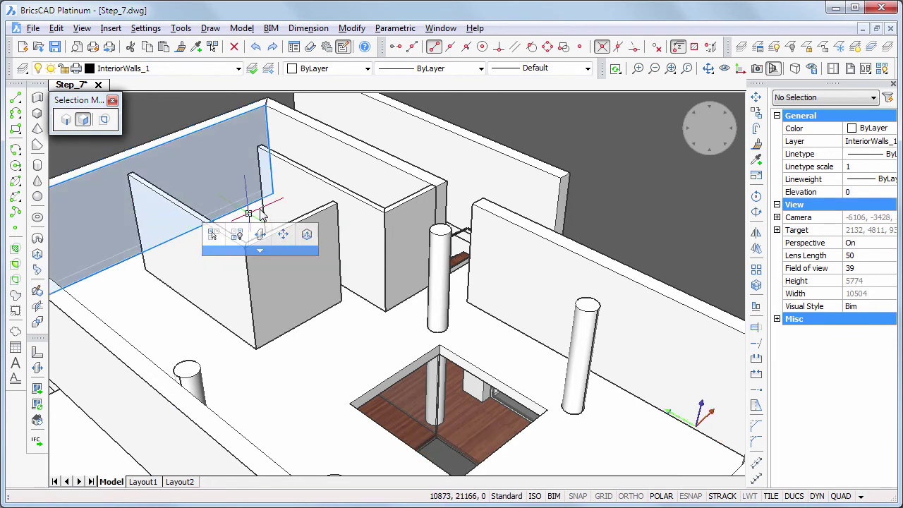
- Add a short two-point polysolid wall piece on the wall top beside the middle partition
{"action": "middle_click_drag", "start_coordinate": [285, 201], "coordinate": [256, 247], "text": "shift"}
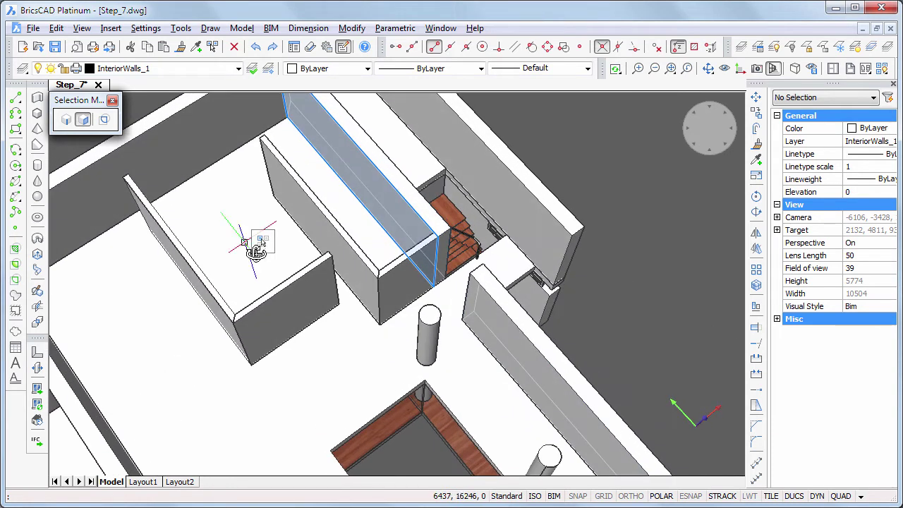
{"action": "scroll", "coordinate": [344, 211], "scroll_direction": "up", "scroll_amount": 3}
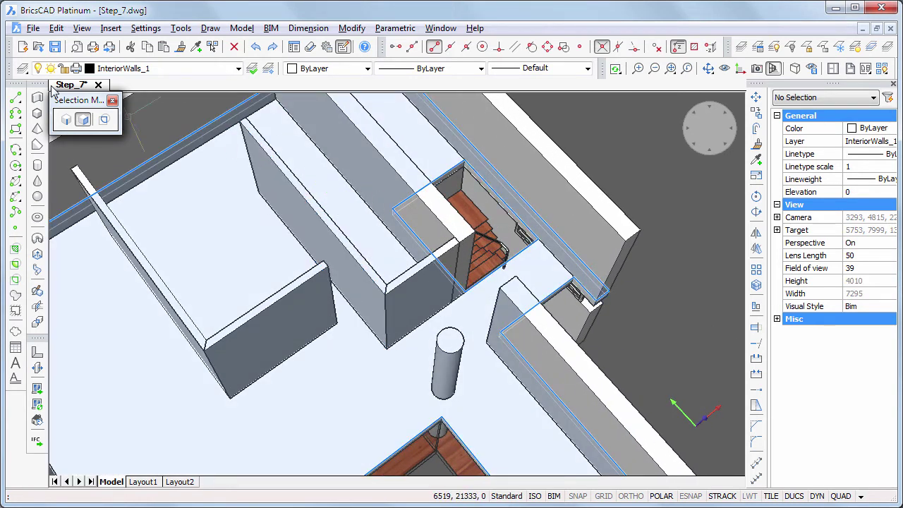
{"action": "left_click", "coordinate": [38, 97]}
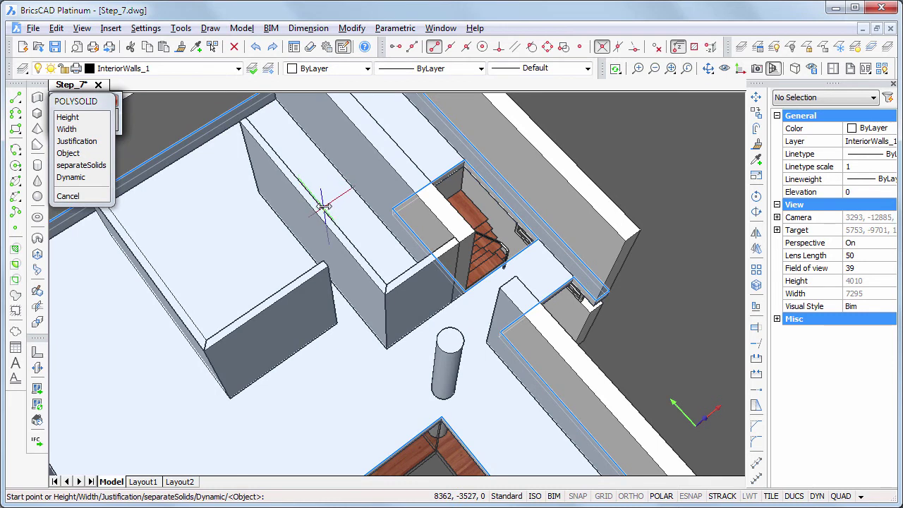
{"action": "left_click", "coordinate": [318, 199]}
{"action": "left_click", "coordinate": [344, 189]}
{"action": "key", "text": "Return"}
{"action": "key", "text": "Return"}
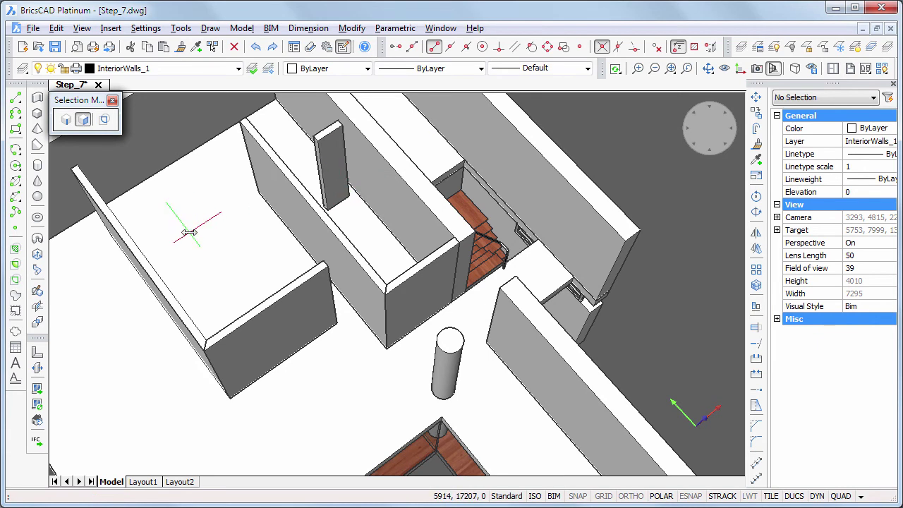
{"action": "middle_click_drag", "start_coordinate": [268, 435], "coordinate": [350, 449], "text": "shift"}
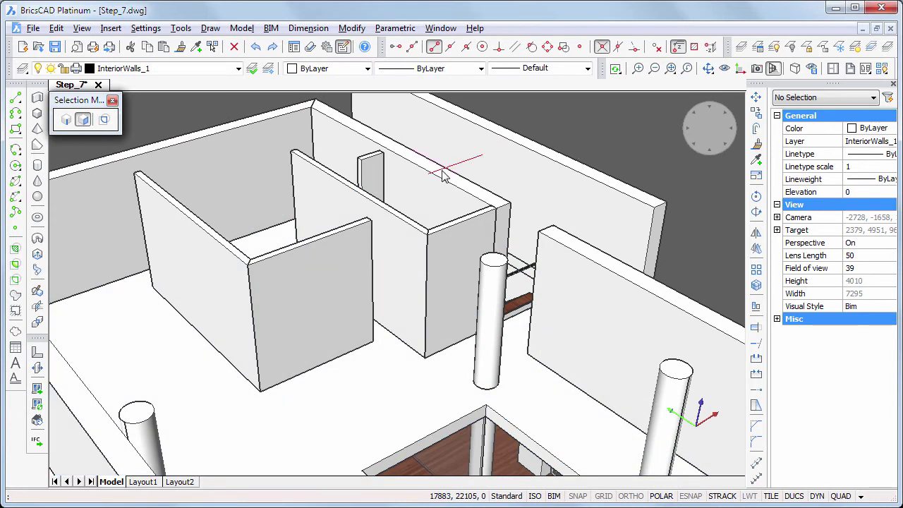
- Select the seven interior wall solids and isolate them, hiding slabs and columns
{"action": "left_click", "coordinate": [437, 182]}
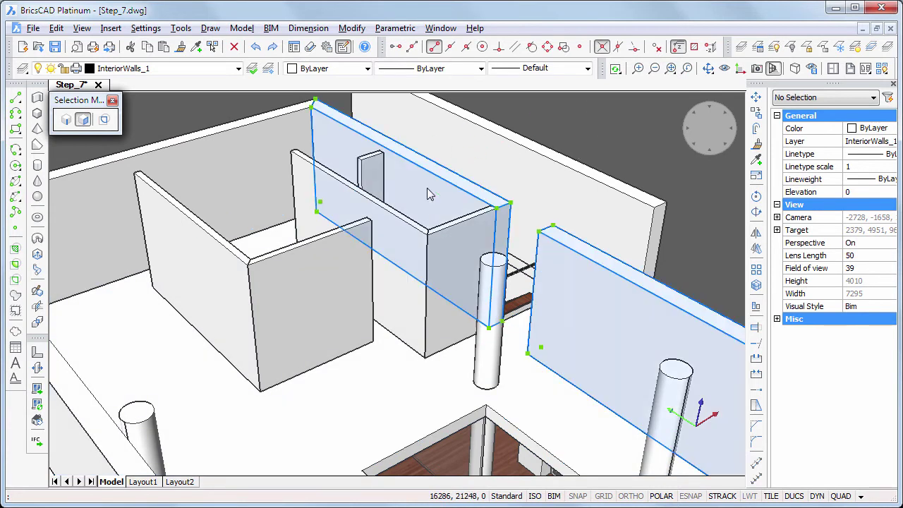
{"action": "left_click", "coordinate": [153, 236]}
{"action": "left_click", "coordinate": [344, 318]}
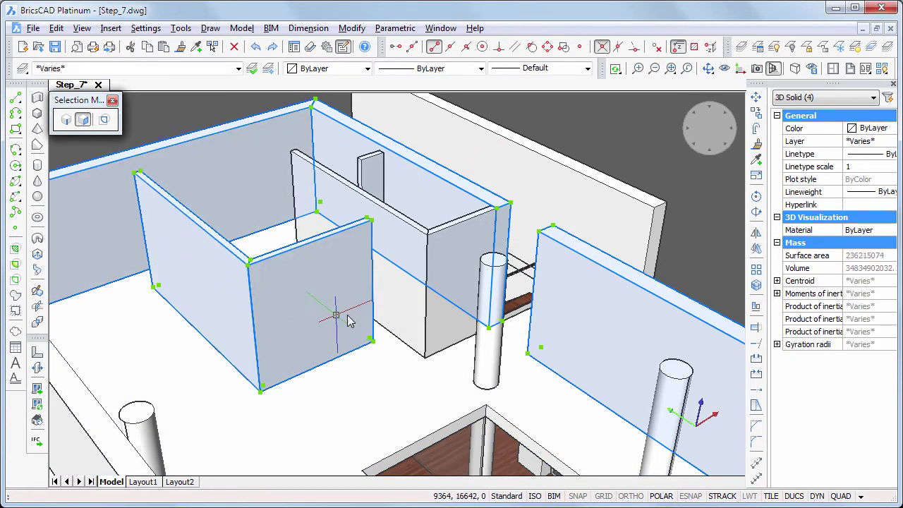
{"action": "left_click", "coordinate": [392, 304]}
{"action": "left_click", "coordinate": [439, 309]}
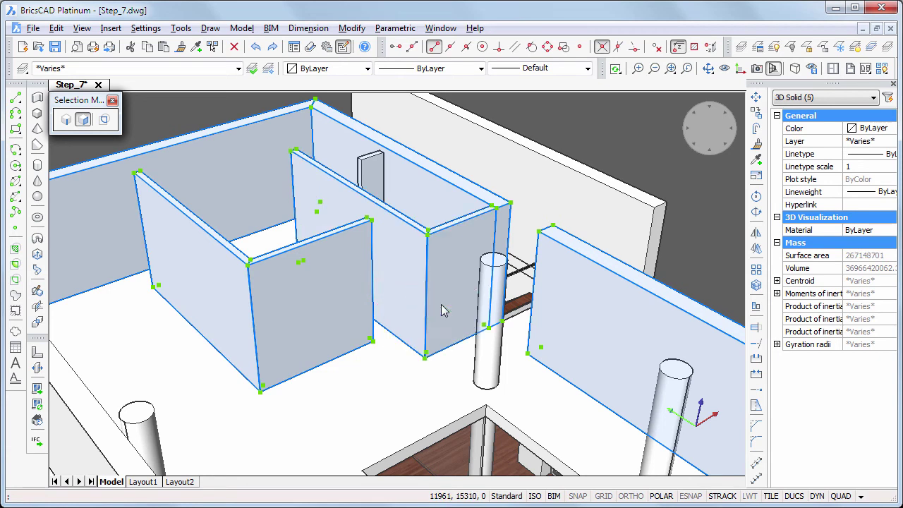
{"action": "left_click", "coordinate": [372, 170]}
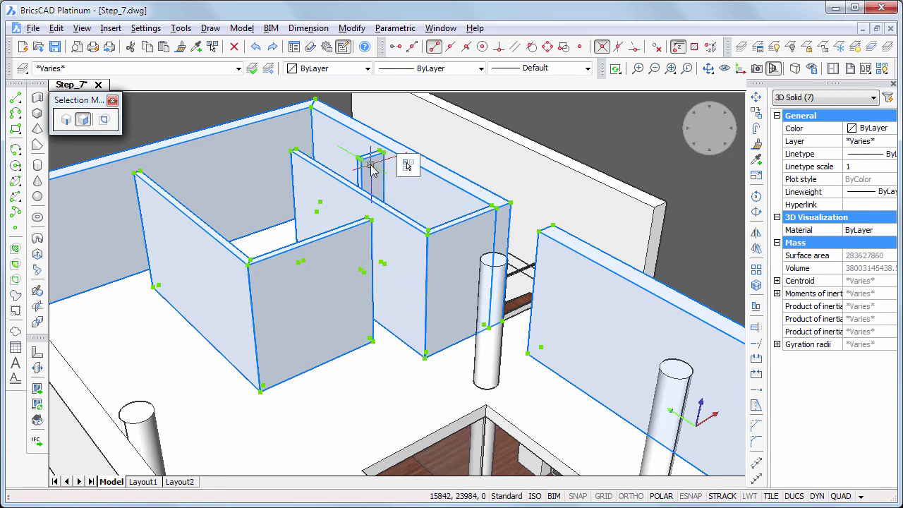
{"action": "mouse_move", "coordinate": [407, 170]}
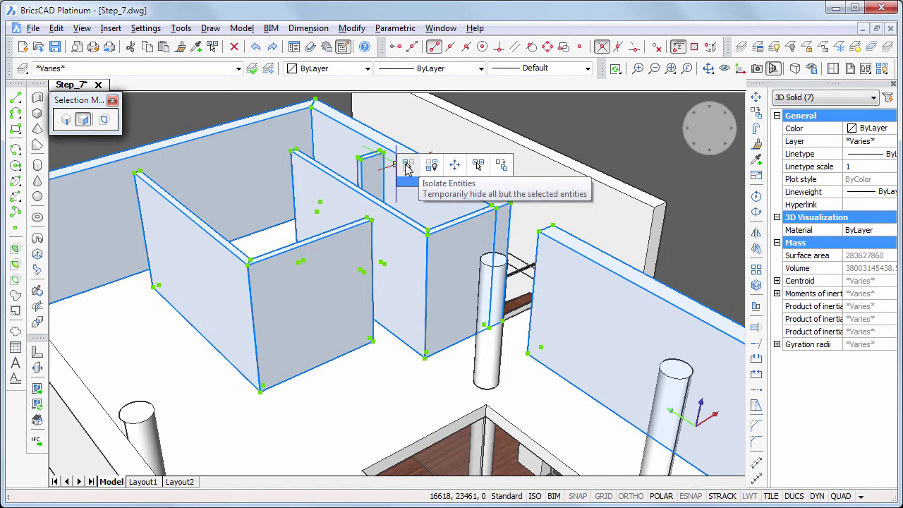
{"action": "left_click", "coordinate": [407, 169]}
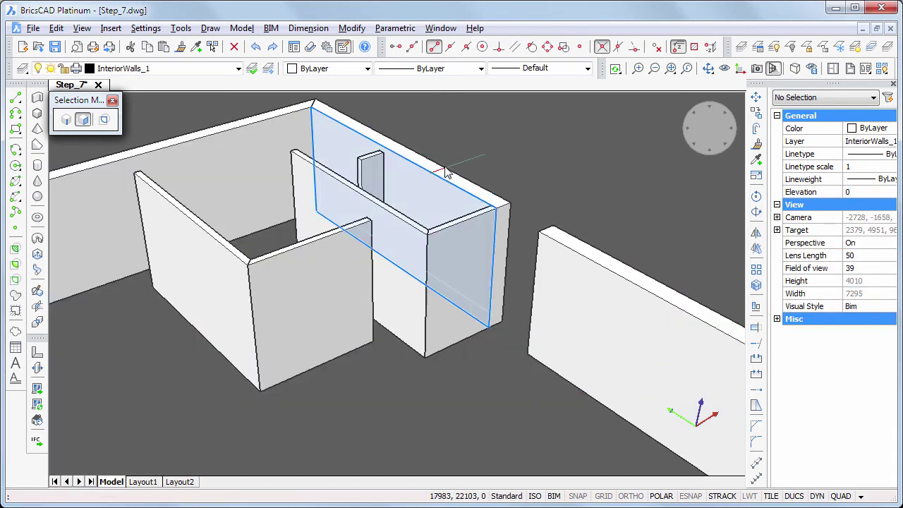
- BIM-drag the end faces of three short walls onto the adjacent interior walls
{"action": "middle_click_drag", "start_coordinate": [577, 165], "coordinate": [362, 189], "text": "shift"}
{"action": "scroll", "coordinate": [292, 258], "scroll_direction": "up", "scroll_amount": 3}
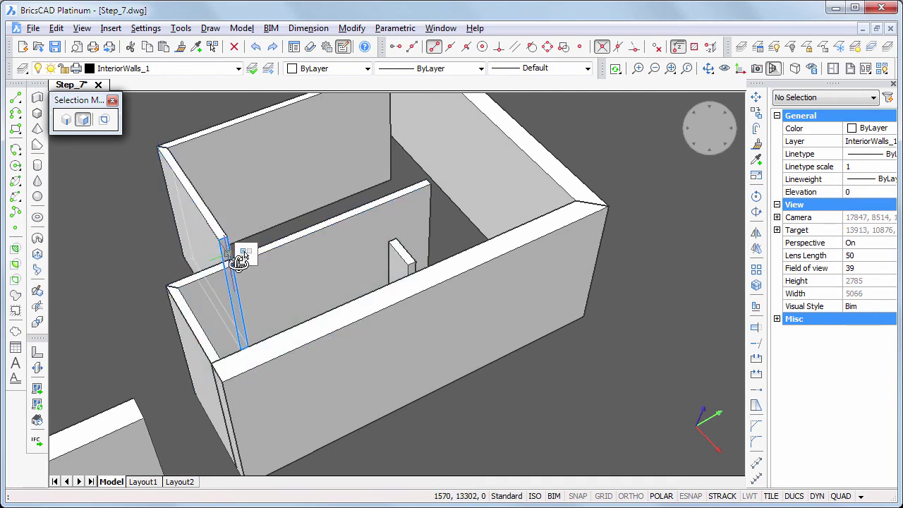
{"action": "mouse_move", "coordinate": [244, 254]}
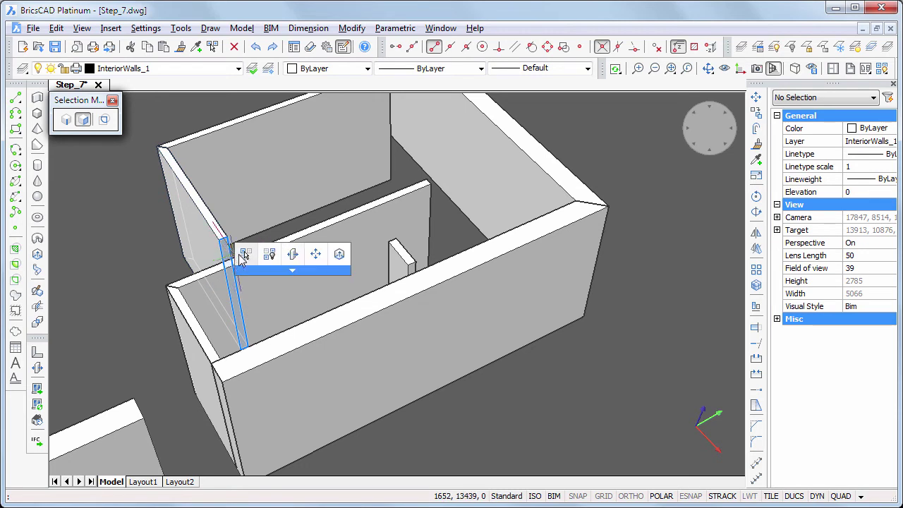
{"action": "left_click", "coordinate": [290, 255]}
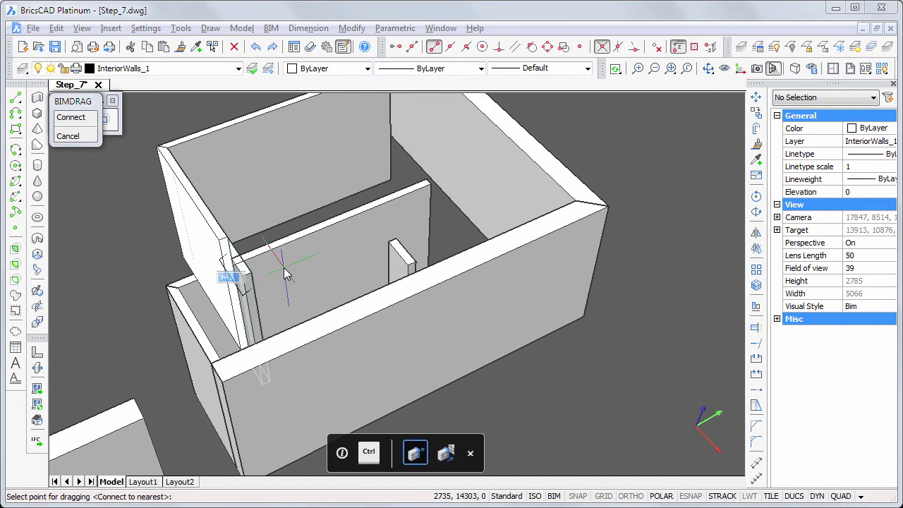
{"action": "left_click", "coordinate": [284, 273]}
{"action": "key", "text": "Return"}
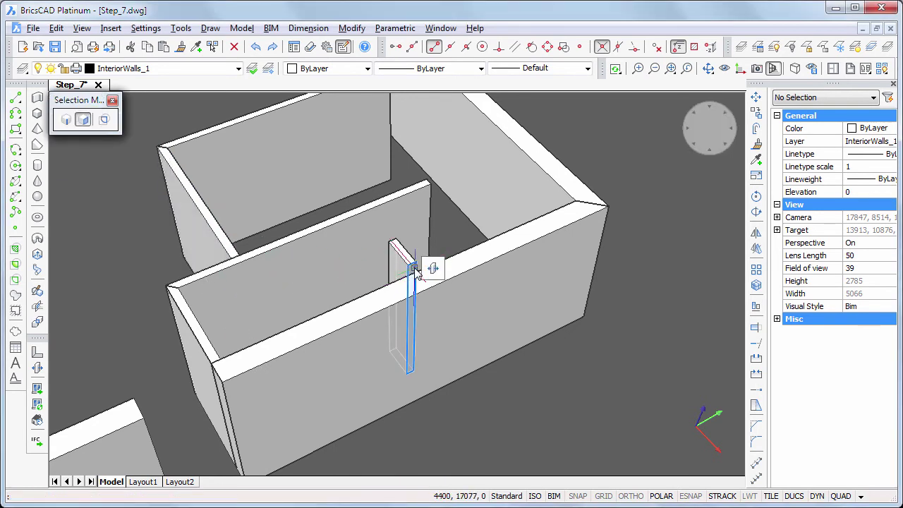
{"action": "left_click", "coordinate": [433, 268]}
{"action": "left_click", "coordinate": [434, 293]}
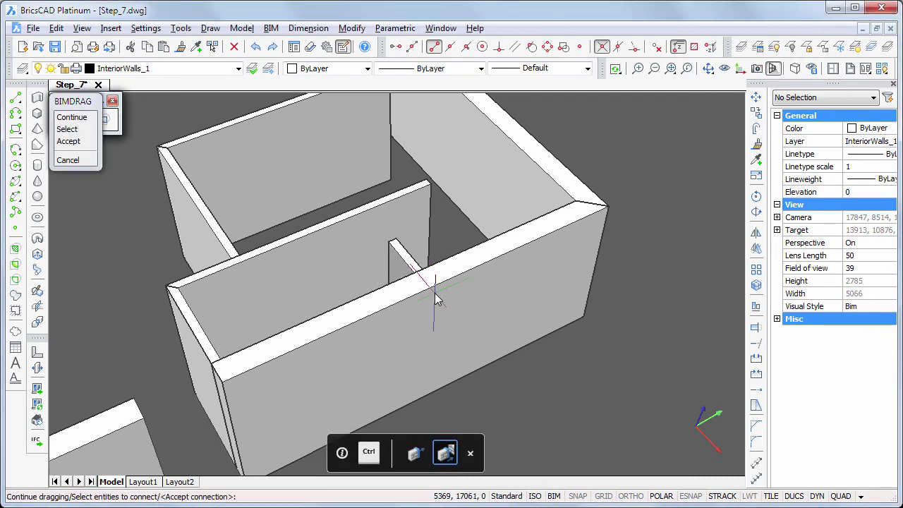
{"action": "key", "text": "Return"}
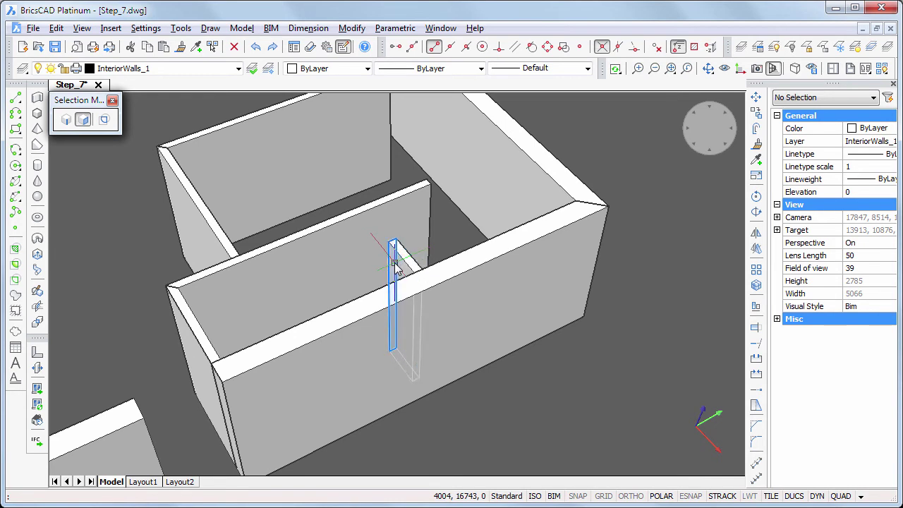
{"action": "left_click", "coordinate": [395, 263]}
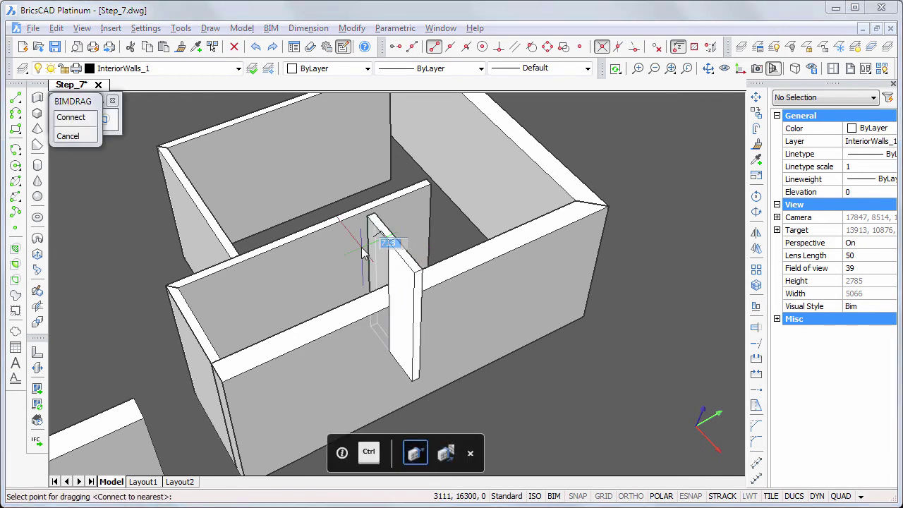
{"action": "left_click", "coordinate": [361, 246]}
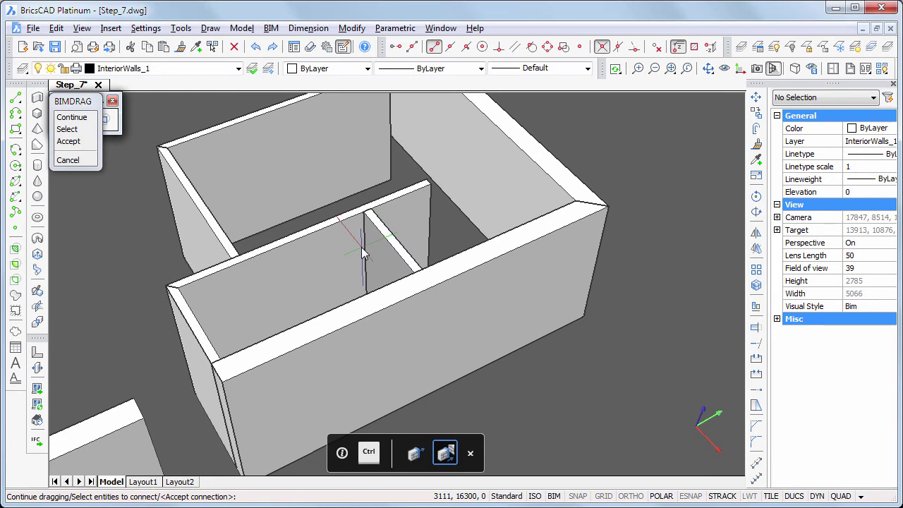
{"action": "key", "text": "Return"}
- Extend two more interior walls' end faces so they connect to the outer wall
{"action": "middle_click_drag", "start_coordinate": [682, 211], "coordinate": [292, 302], "text": "shift"}
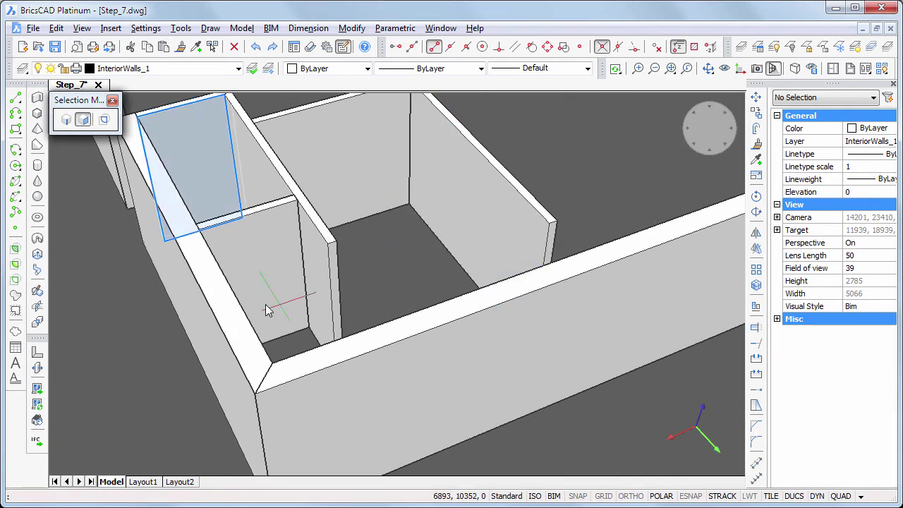
{"action": "left_click", "coordinate": [341, 292]}
{"action": "left_click", "coordinate": [348, 305]}
{"action": "key", "text": "Return"}
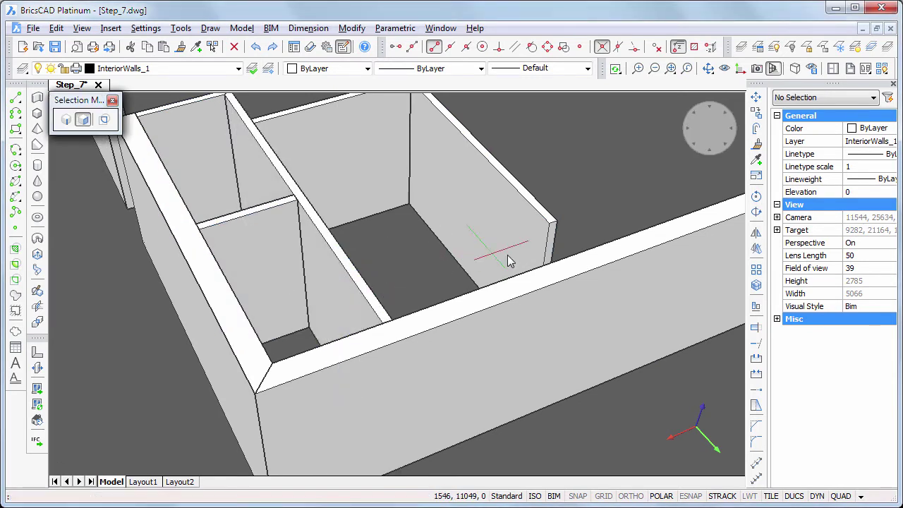
{"action": "left_click", "coordinate": [552, 243]}
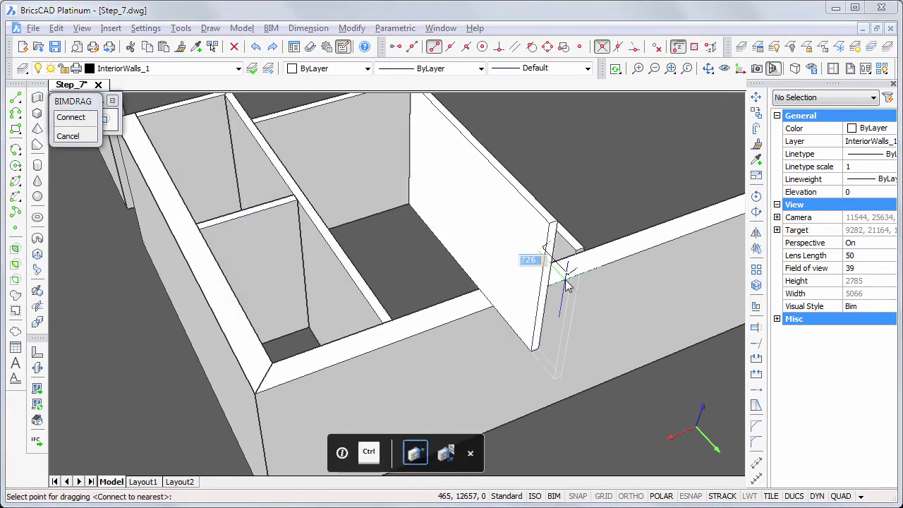
{"action": "left_click", "coordinate": [567, 282]}
{"action": "key", "text": "Return"}
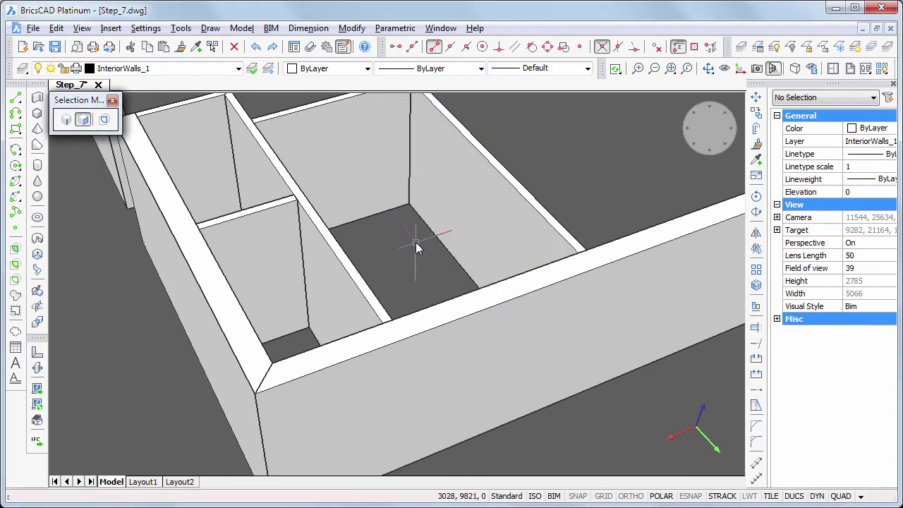
{"action": "middle_click_drag", "start_coordinate": [422, 250], "coordinate": [334, 303], "text": "shift"}
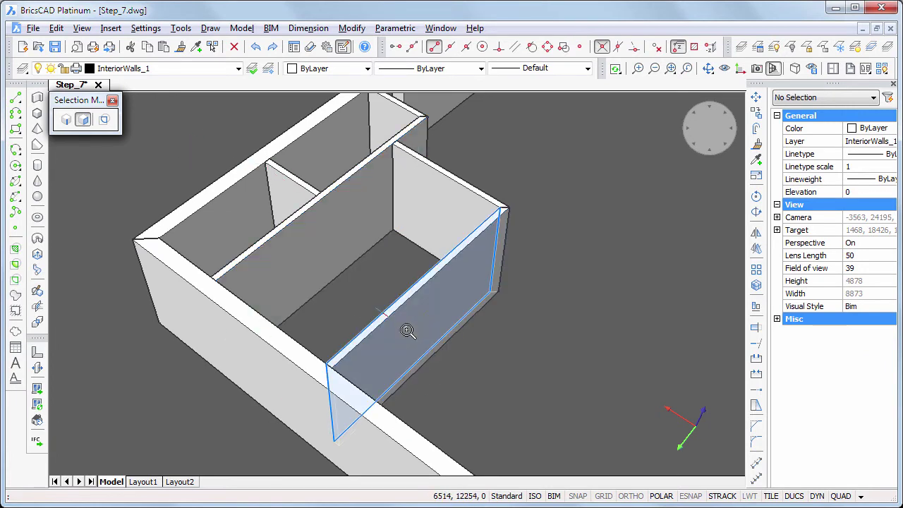
- BIM-drag the room's end wall to sit 2950 from the interior wall
{"action": "left_click", "coordinate": [408, 329]}
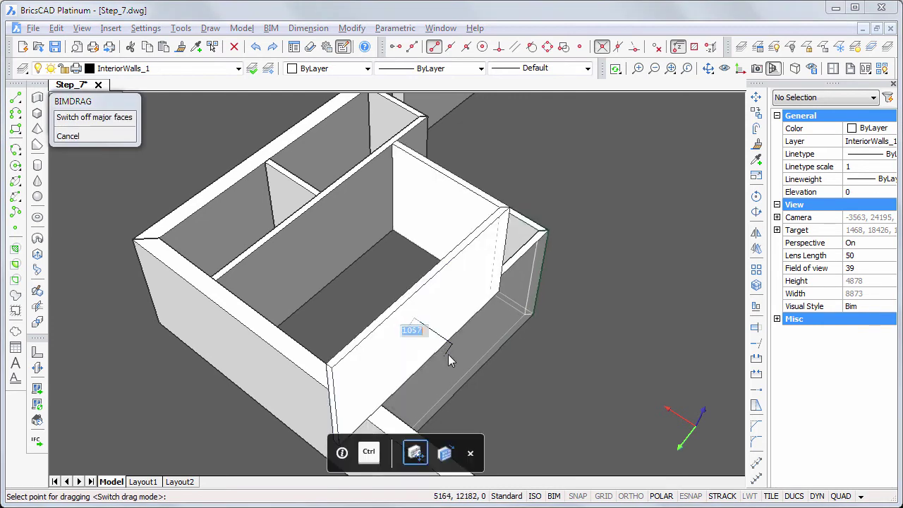
{"action": "key", "text": "Tab"}
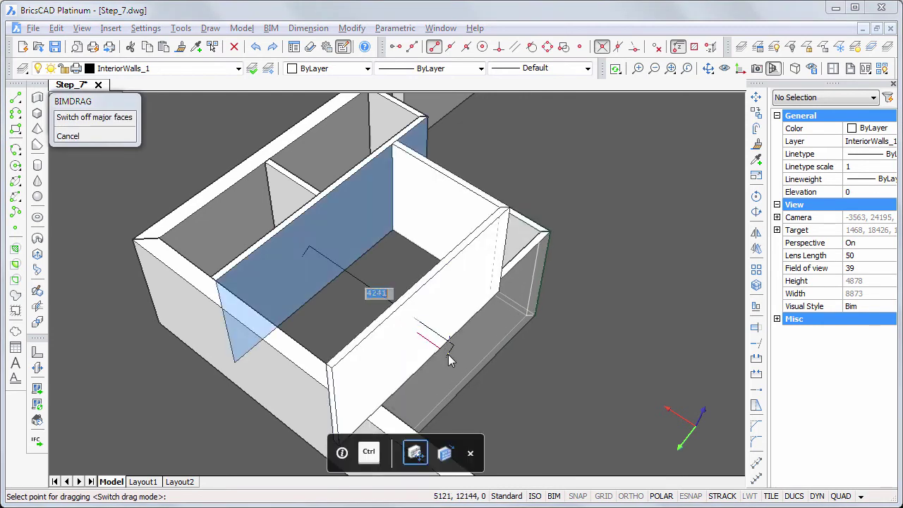
{"action": "type", "text": "2950"}
{"action": "key", "text": "Return"}
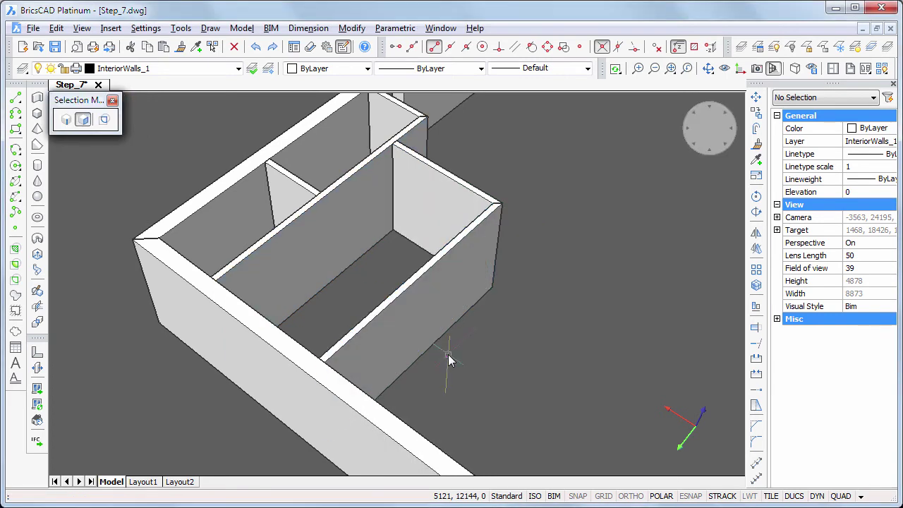
- Abandon a second end-wall move, then drag the short interior wall's face to its new position
{"action": "left_click", "coordinate": [441, 219]}
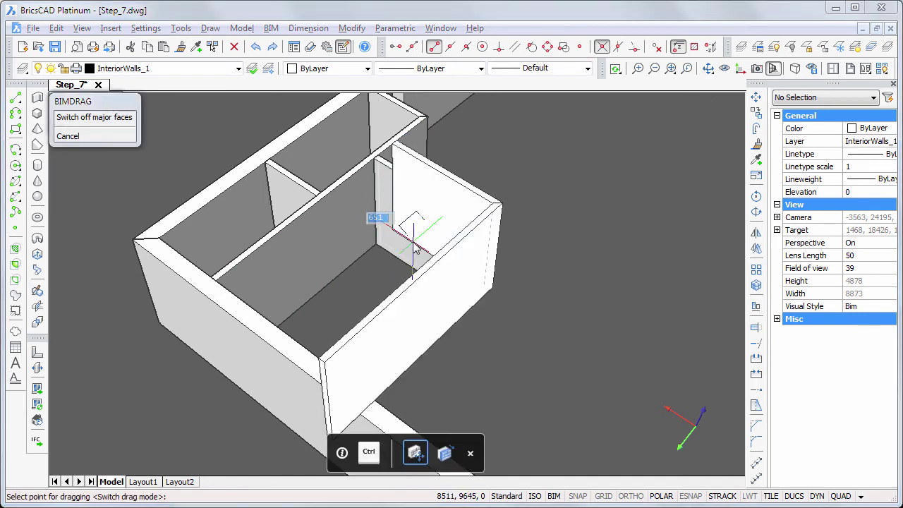
{"action": "key", "text": "ctrl"}
{"action": "key", "text": "ctrl"}
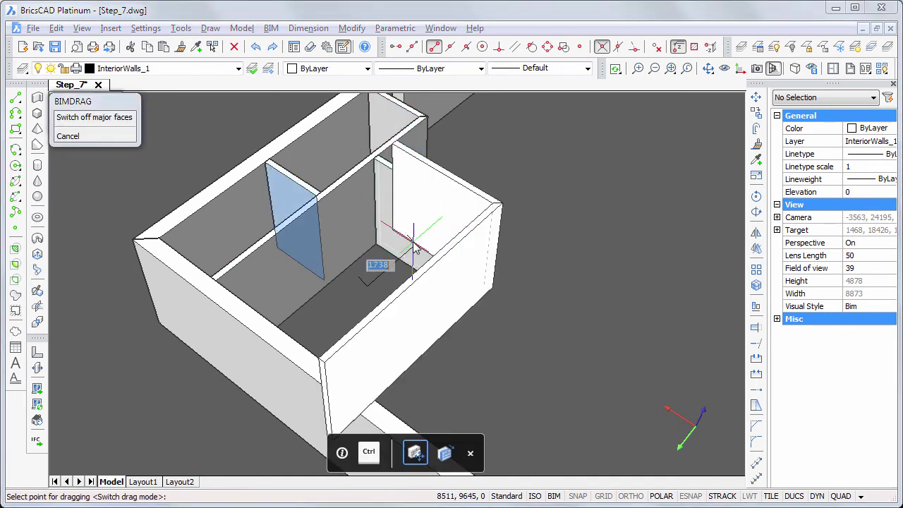
{"action": "key", "text": "ctrl"}
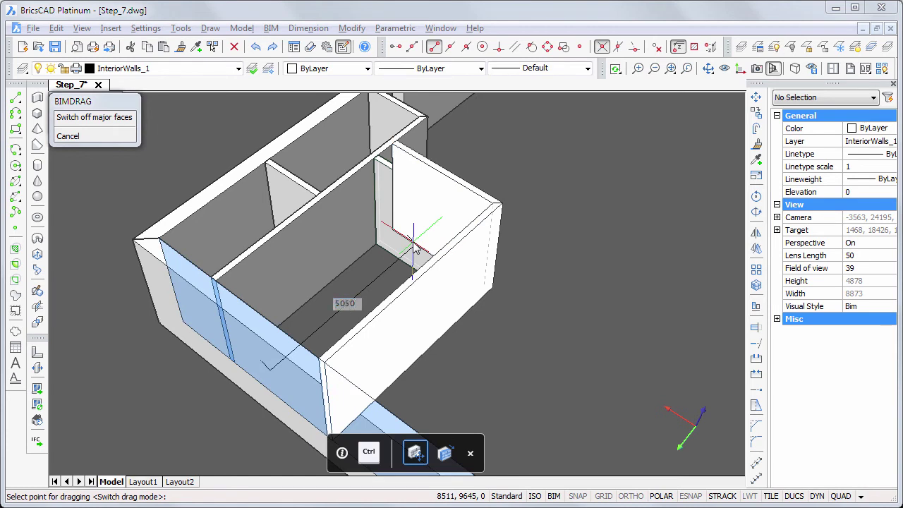
{"action": "key", "text": "Escape"}
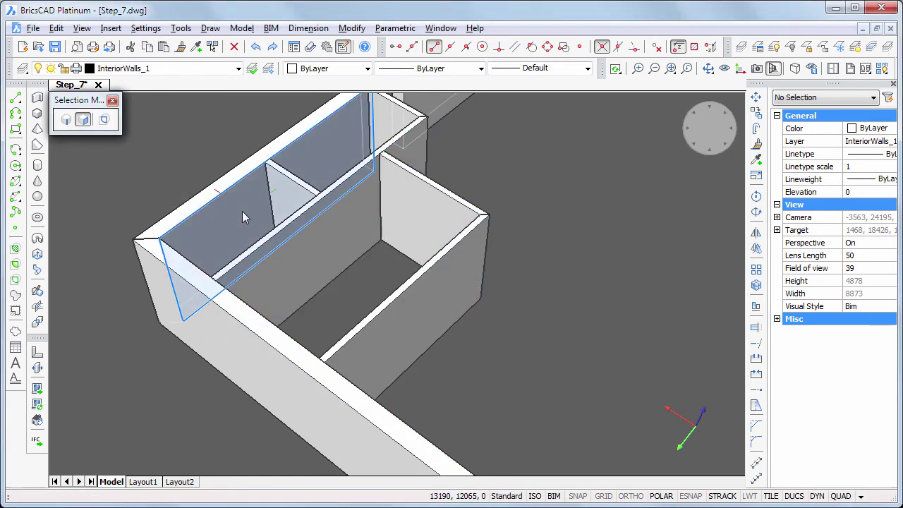
{"action": "left_click", "coordinate": [279, 204]}
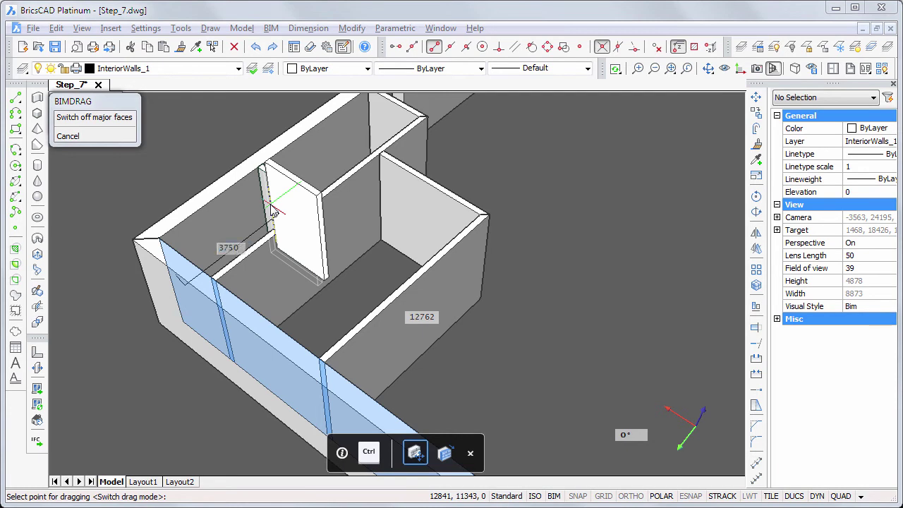
{"action": "left_click", "coordinate": [273, 211]}
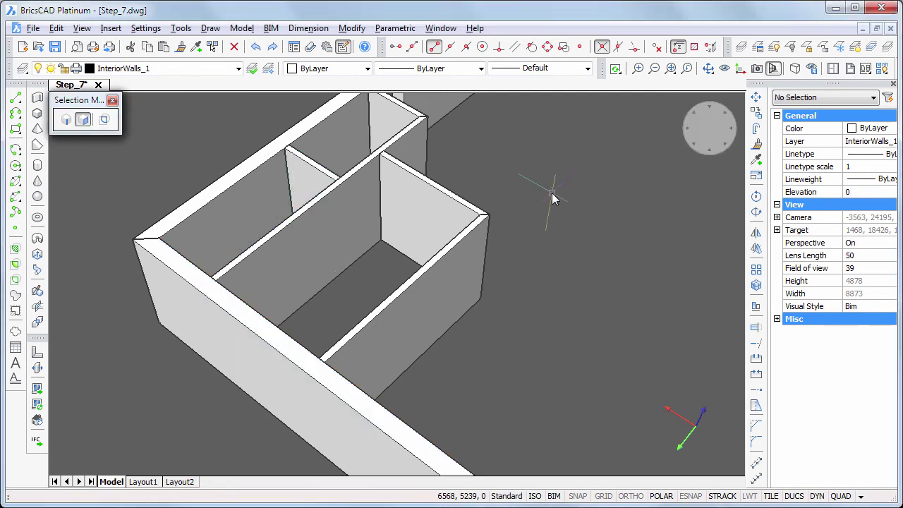
- Unhide the model and draw a centred 2950-high polysolid wall from the floor opening's corner
{"action": "left_click", "coordinate": [884, 68]}
{"action": "middle_click_drag", "start_coordinate": [571, 236], "coordinate": [354, 261], "text": "shift"}
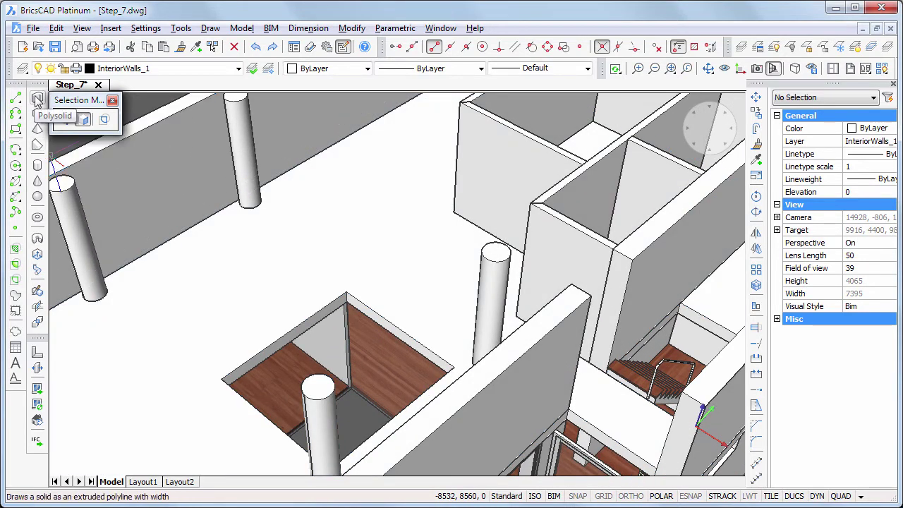
{"action": "left_click", "coordinate": [37, 99]}
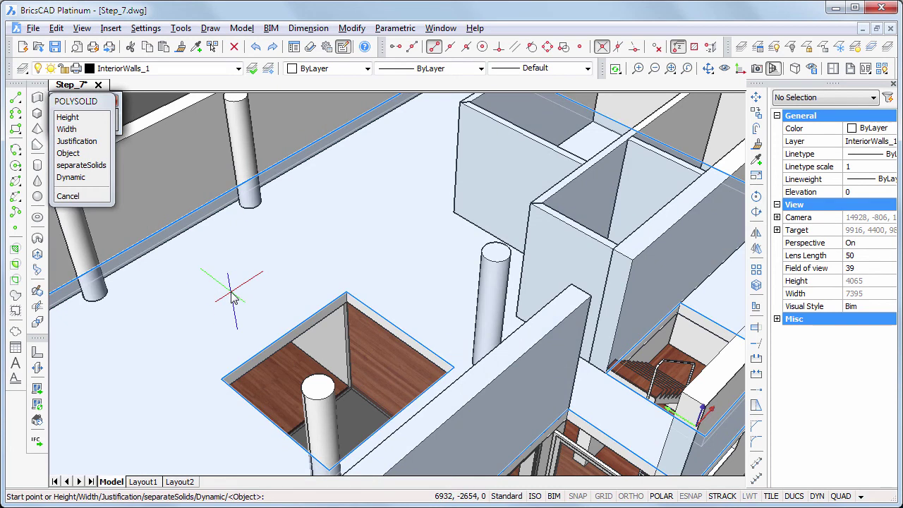
{"action": "right_click", "coordinate": [232, 296], "text": "shift"}
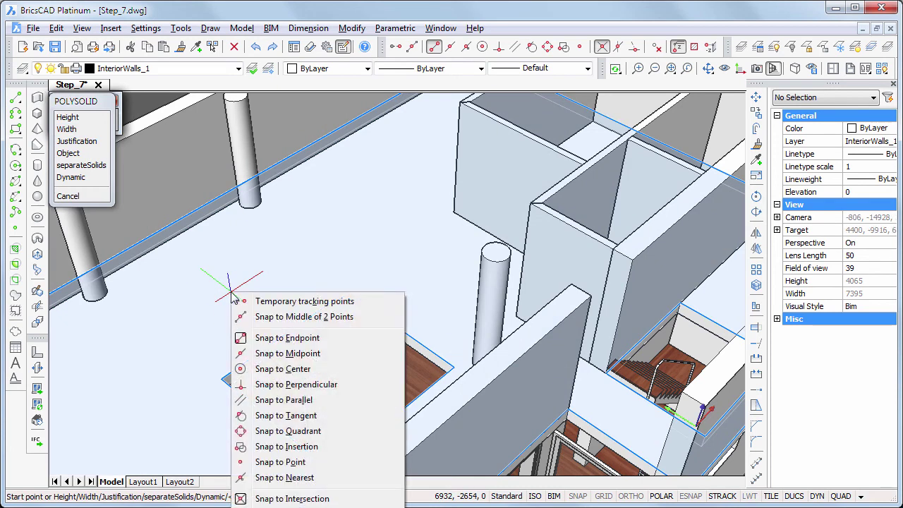
{"action": "left_click", "coordinate": [278, 340]}
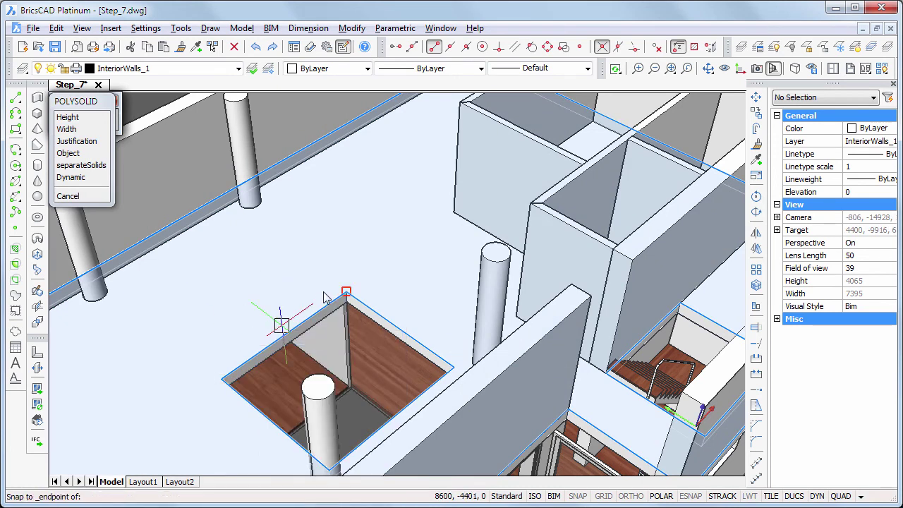
{"action": "left_click", "coordinate": [345, 285]}
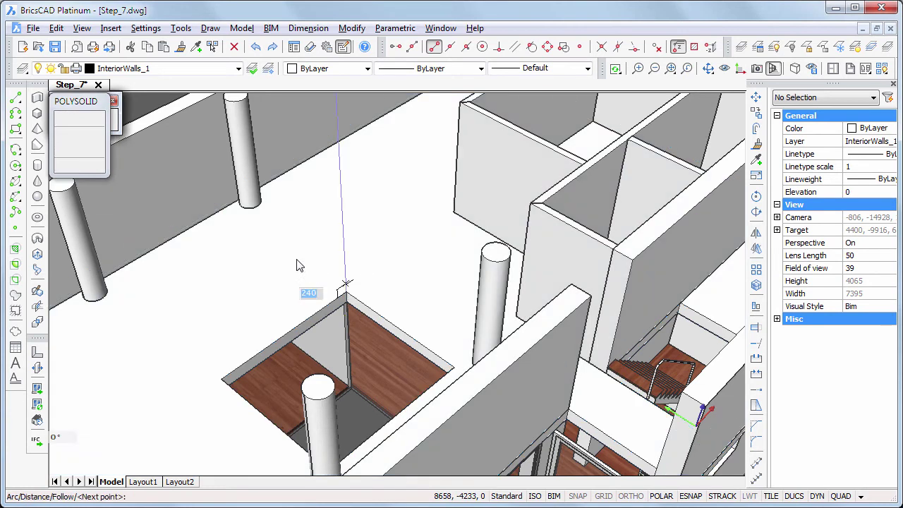
{"action": "left_click", "coordinate": [252, 232]}
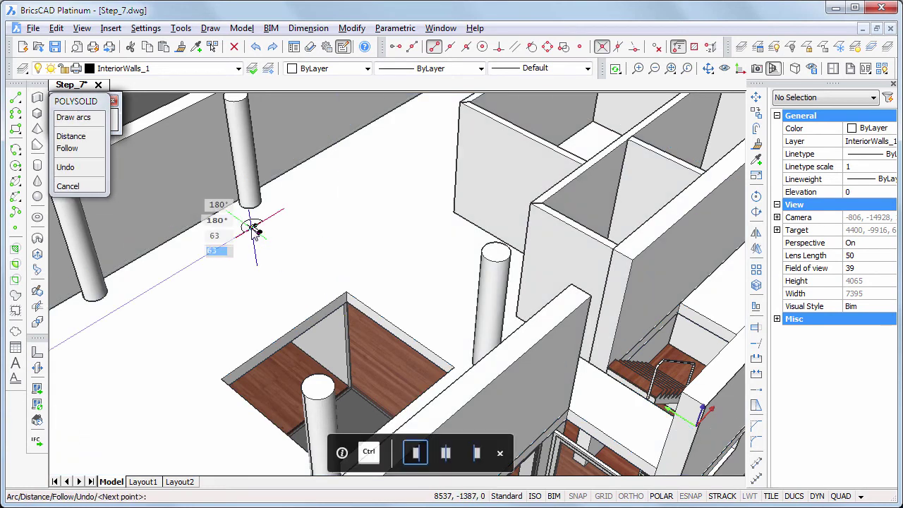
{"action": "key", "text": "Return"}
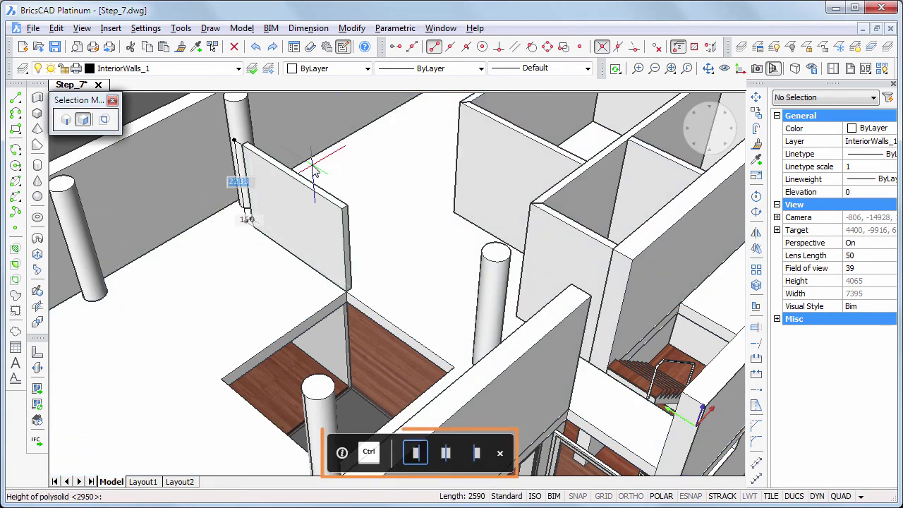
{"action": "type", "text": "2"}
{"action": "key", "text": "Tab"}
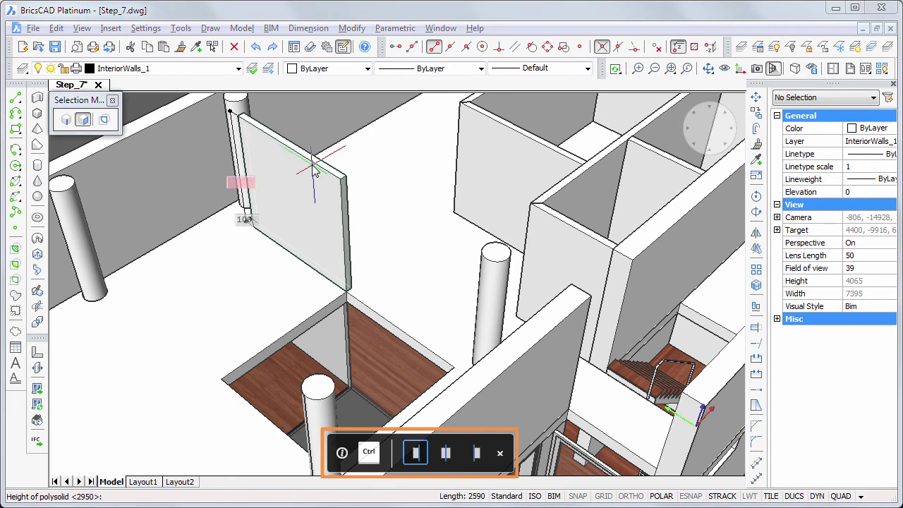
{"action": "key", "text": "Tab"}
{"action": "key", "text": "ctrl"}
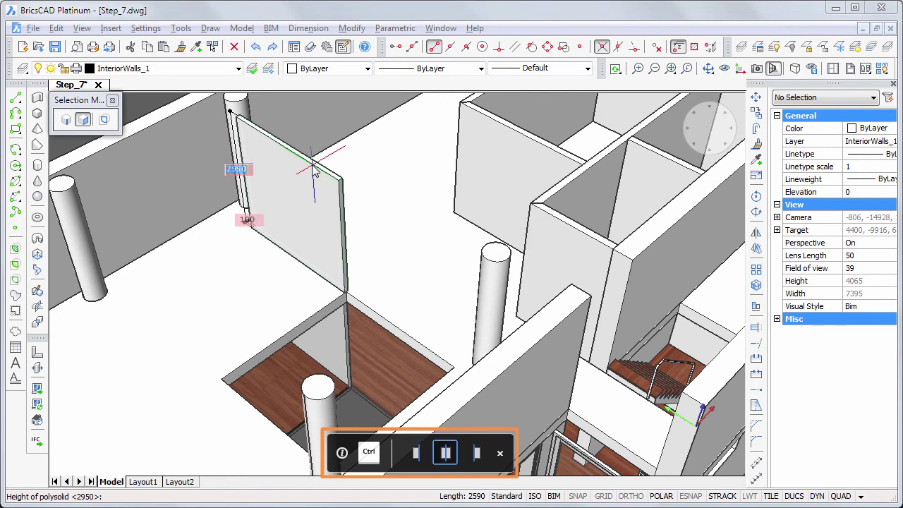
{"action": "key", "text": "Return"}
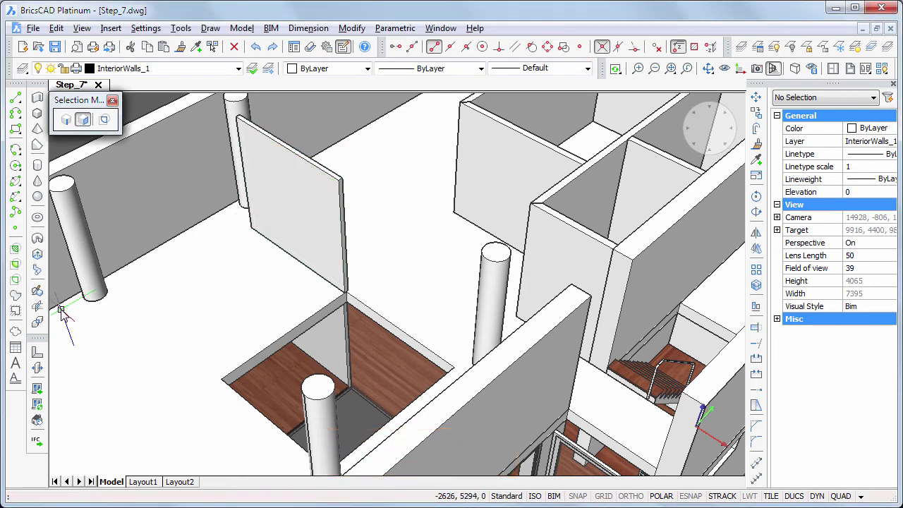
- Draw a second polysolid wall starting at the floor opening's endpoint
{"action": "key", "text": "Return"}
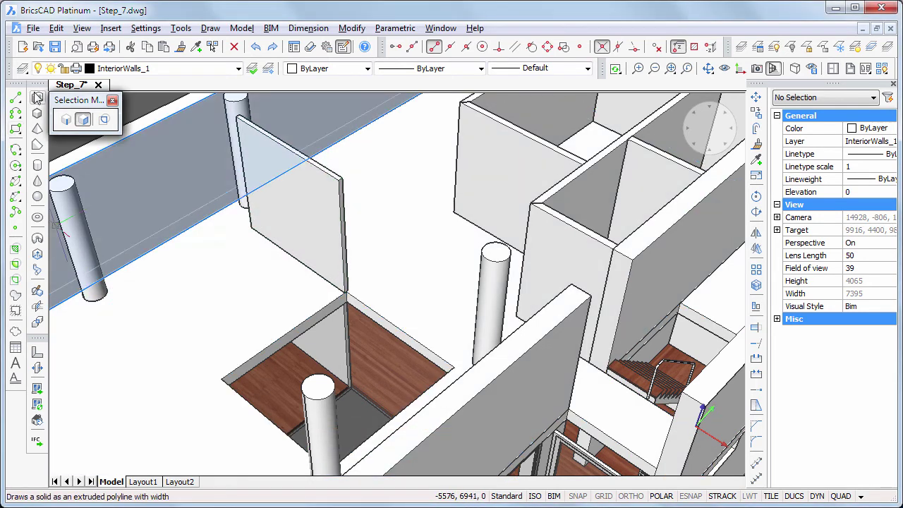
{"action": "right_click", "coordinate": [134, 324], "text": "shift"}
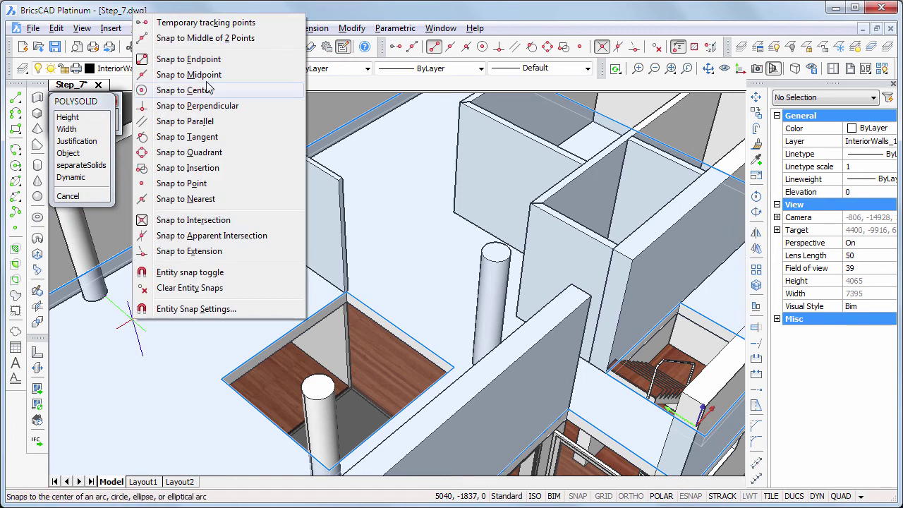
{"action": "left_click", "coordinate": [210, 62]}
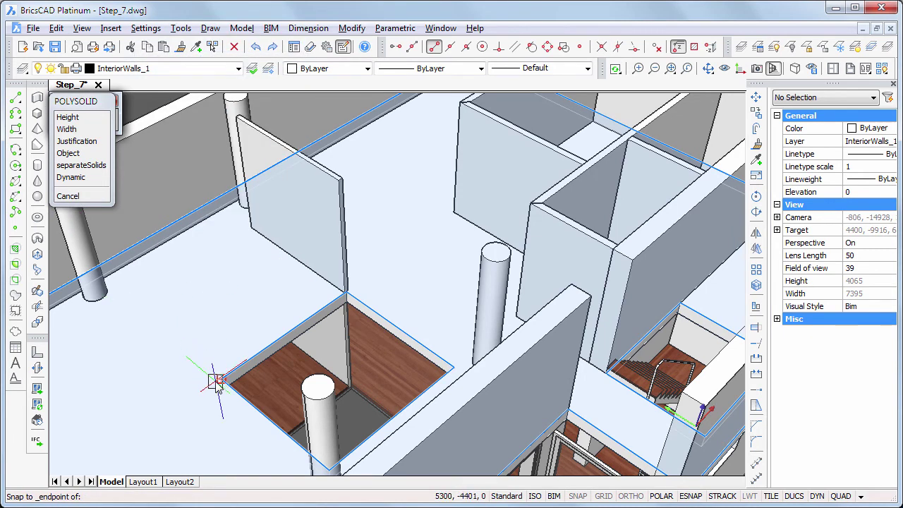
{"action": "left_click", "coordinate": [211, 372]}
{"action": "left_click", "coordinate": [133, 308]}
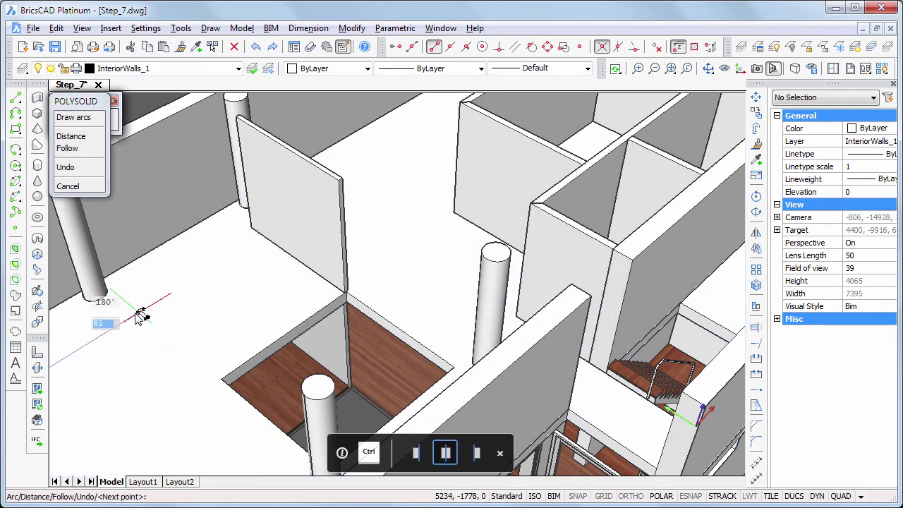
{"action": "key", "text": "Return"}
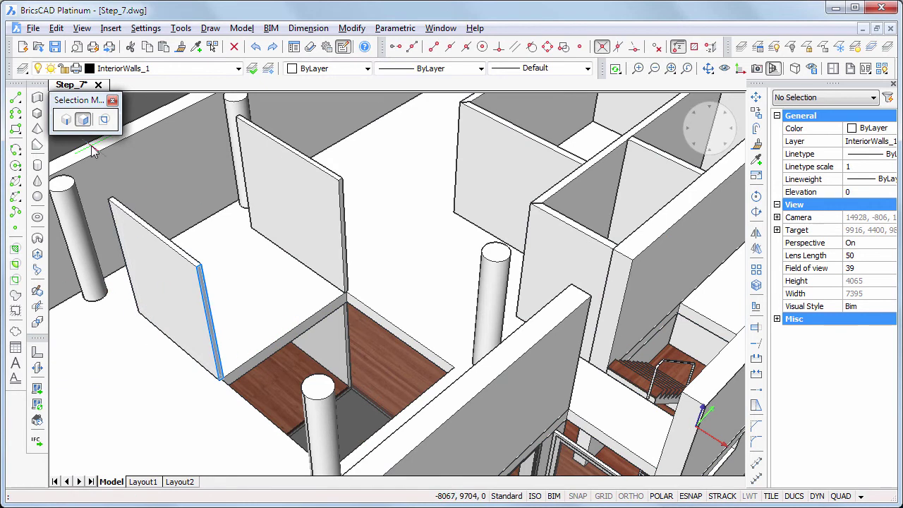
{"action": "key", "text": "Return"}
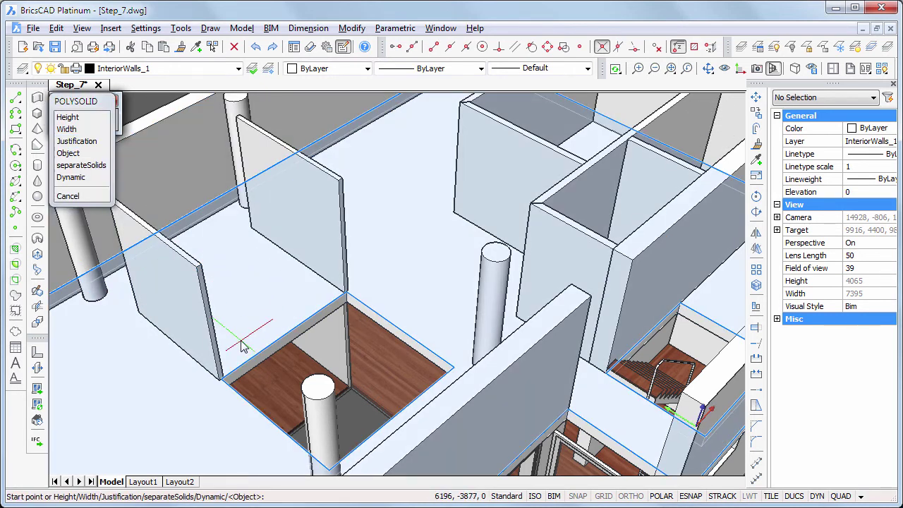
- Draw a polysolid wall joining the two panel corners, switching its justification side
{"action": "right_click", "coordinate": [223, 378], "text": "shift"}
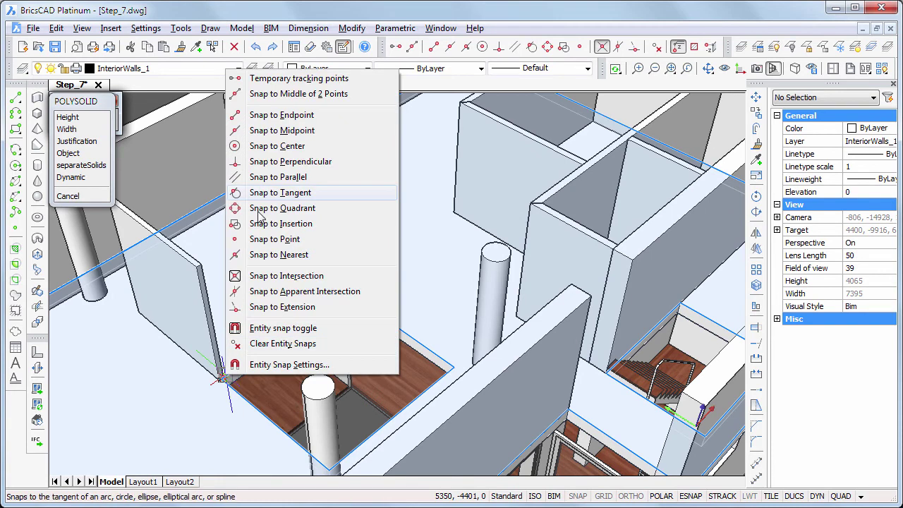
{"action": "left_click", "coordinate": [292, 118]}
{"action": "left_click", "coordinate": [223, 370]}
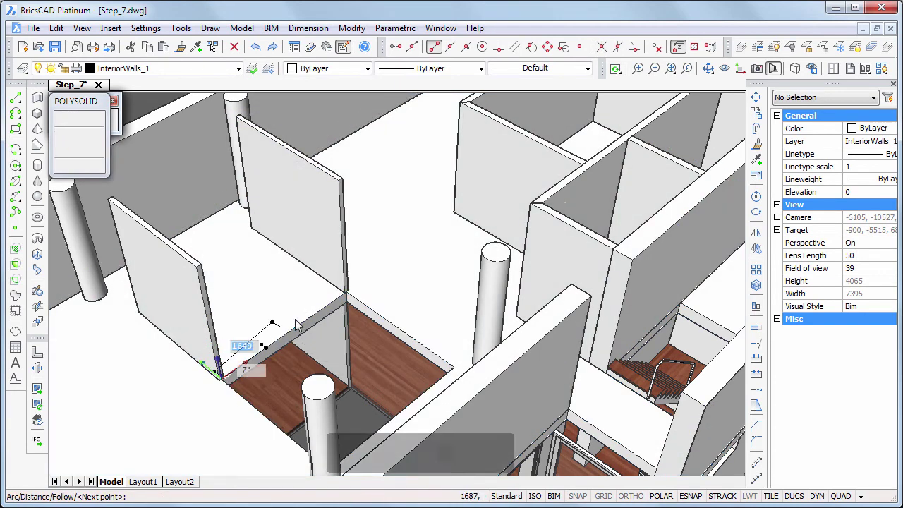
{"action": "left_click", "coordinate": [345, 290]}
{"action": "key", "text": "Return"}
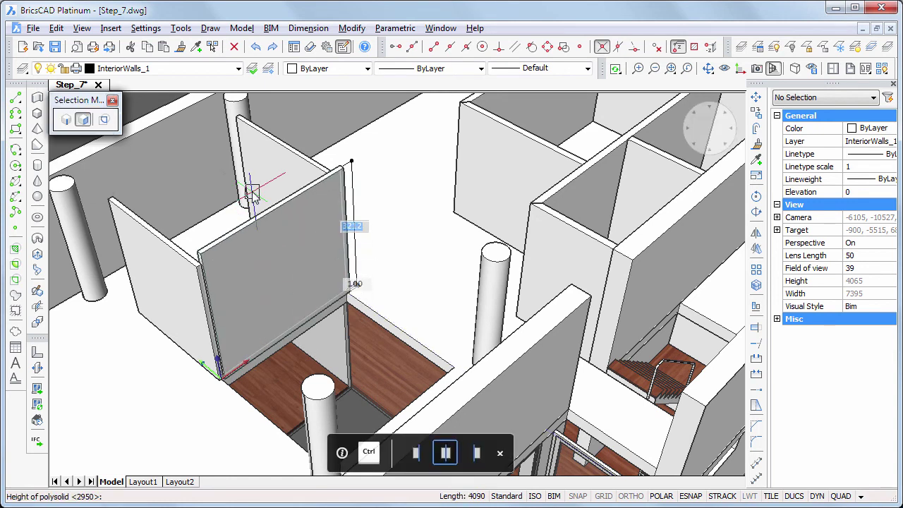
{"action": "key", "text": "ctrl"}
{"action": "left_click", "coordinate": [252, 194]}
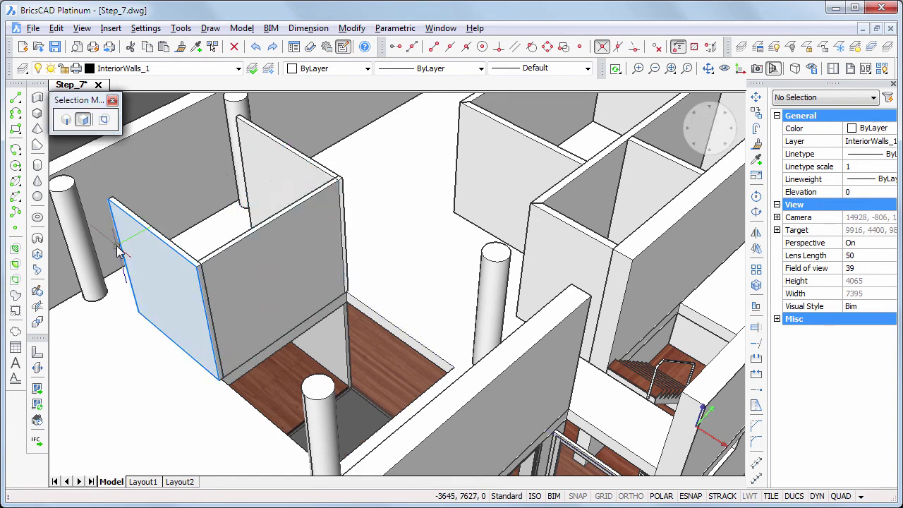
- Draw a short freestanding polysolid panel inside the room near the column
{"action": "middle_click_drag", "start_coordinate": [113, 374], "coordinate": [141, 392], "text": "shift"}
{"action": "left_click", "coordinate": [15, 112]}
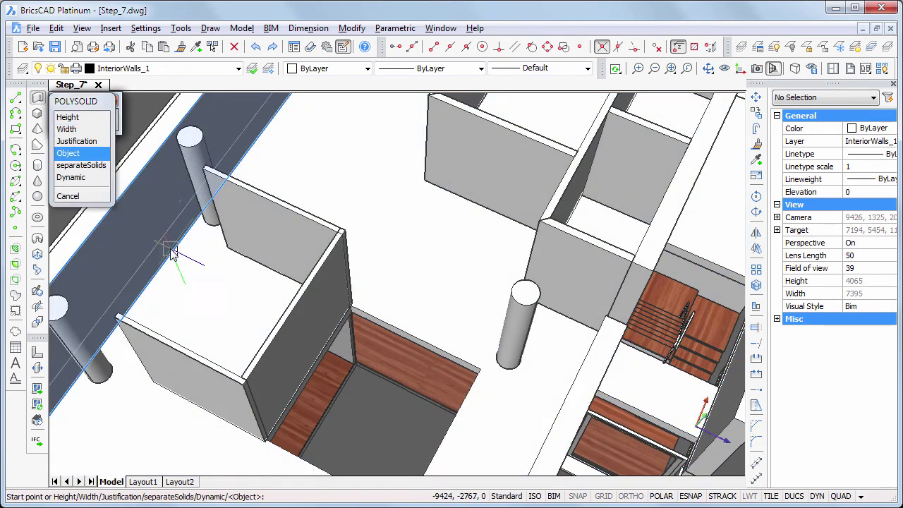
{"action": "left_click", "coordinate": [218, 298]}
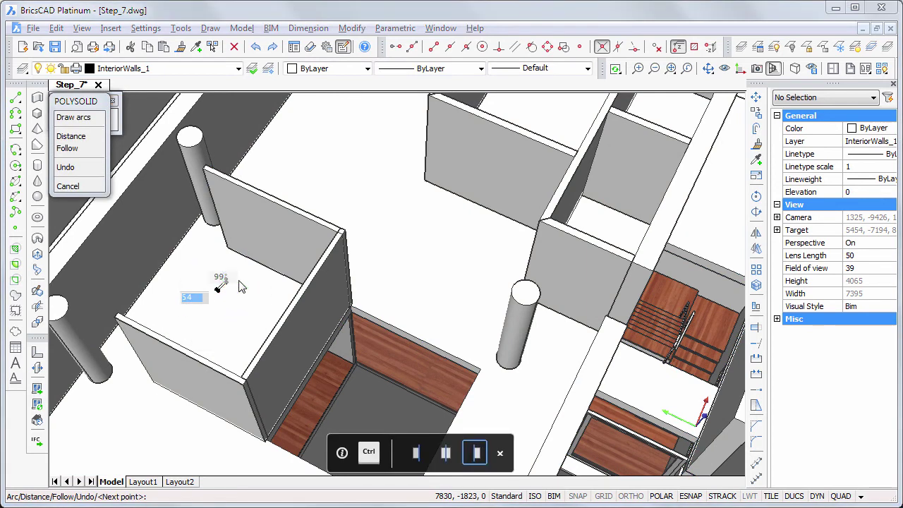
{"action": "left_click", "coordinate": [237, 272]}
{"action": "key", "text": "Return"}
{"action": "left_click", "coordinate": [237, 282]}
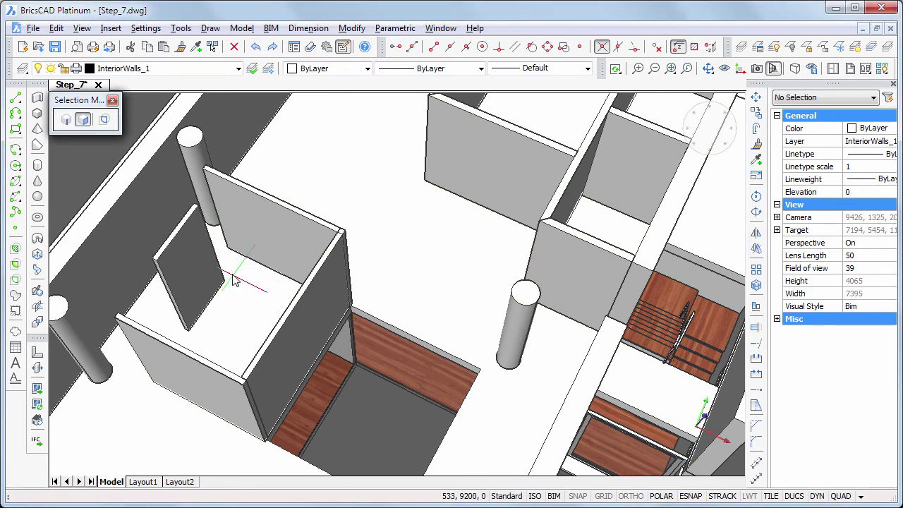
- Isolate the five new wall panels, then select the two walls meeting at the corner
{"action": "left_click", "coordinate": [292, 237]}
{"action": "left_click", "coordinate": [189, 263]}
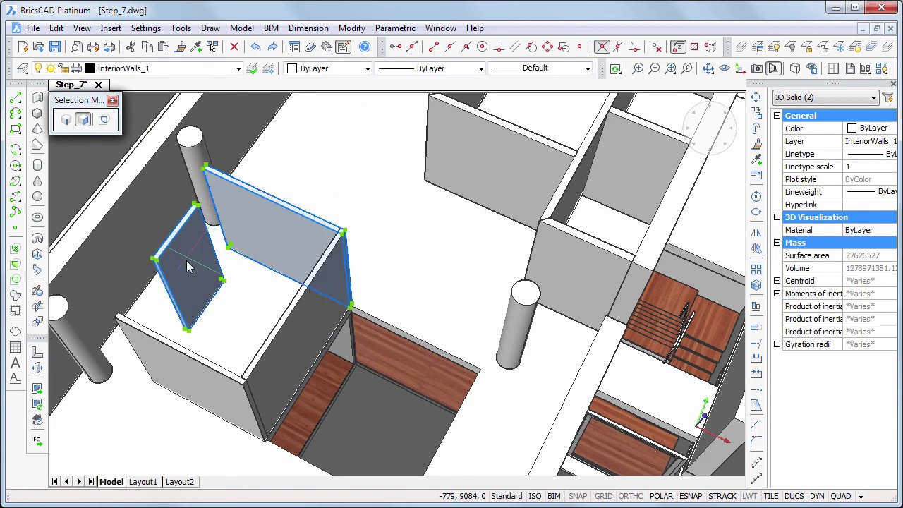
{"action": "left_click", "coordinate": [161, 373]}
{"action": "left_click", "coordinate": [270, 390]}
{"action": "left_click", "coordinate": [129, 261]}
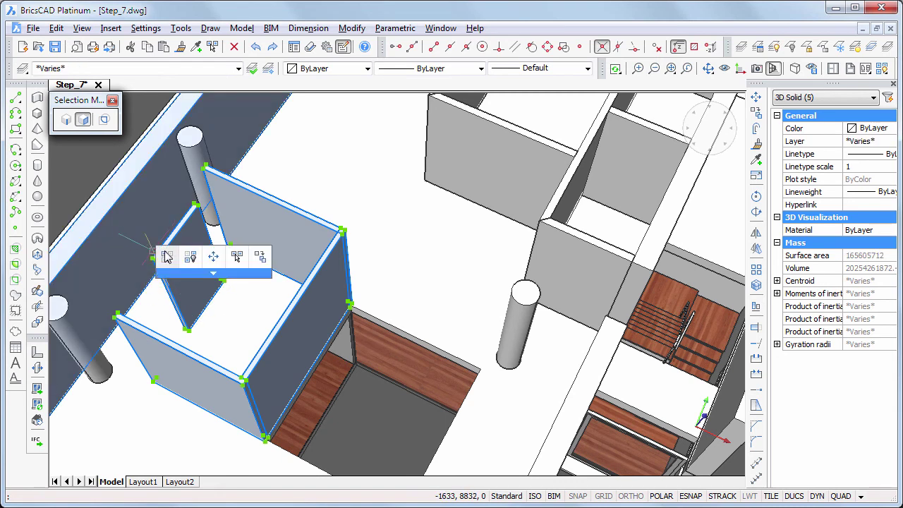
{"action": "left_click", "coordinate": [166, 256]}
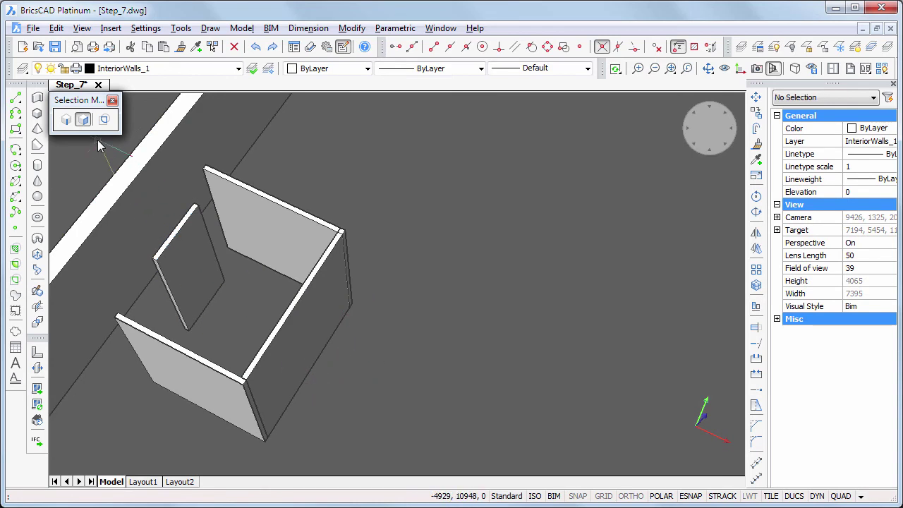
{"action": "left_click", "coordinate": [248, 427]}
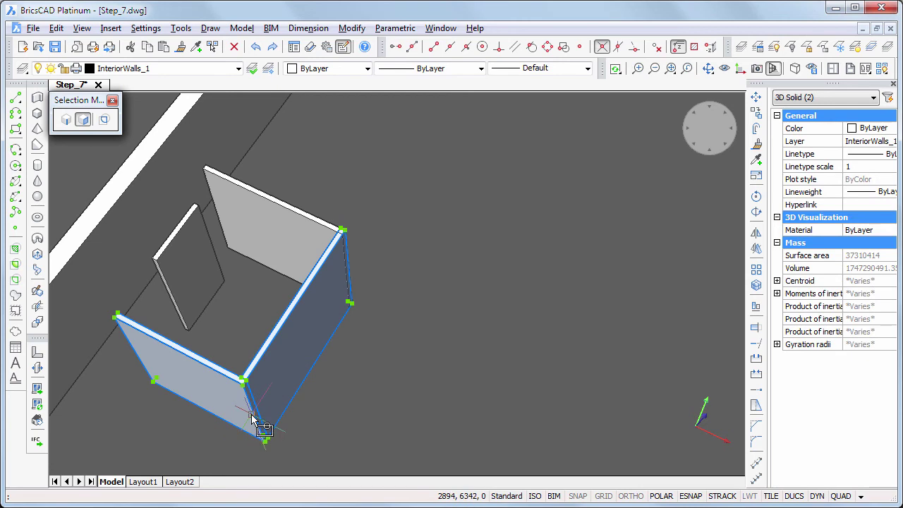
- Connect the two walls at the room's back corner with BIMCONNECT
{"action": "mouse_move", "coordinate": [266, 415]}
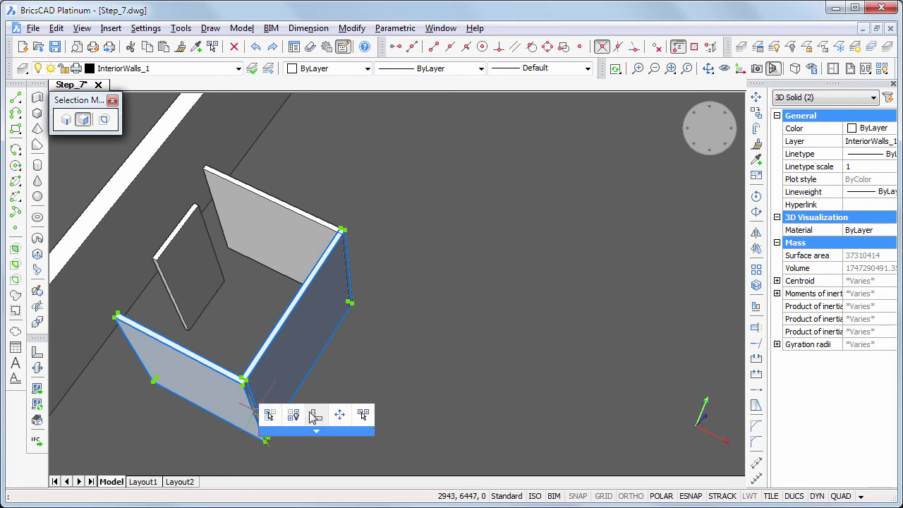
{"action": "left_click", "coordinate": [317, 415]}
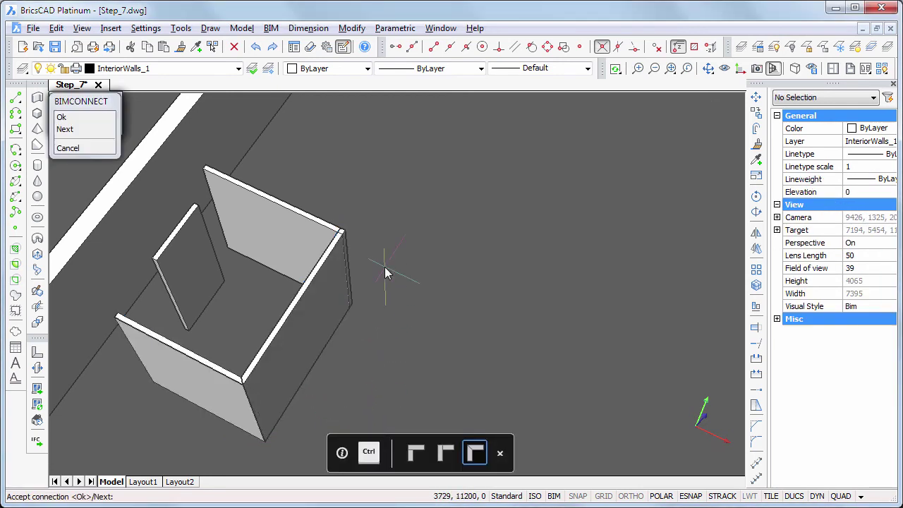
{"action": "key", "text": "Return"}
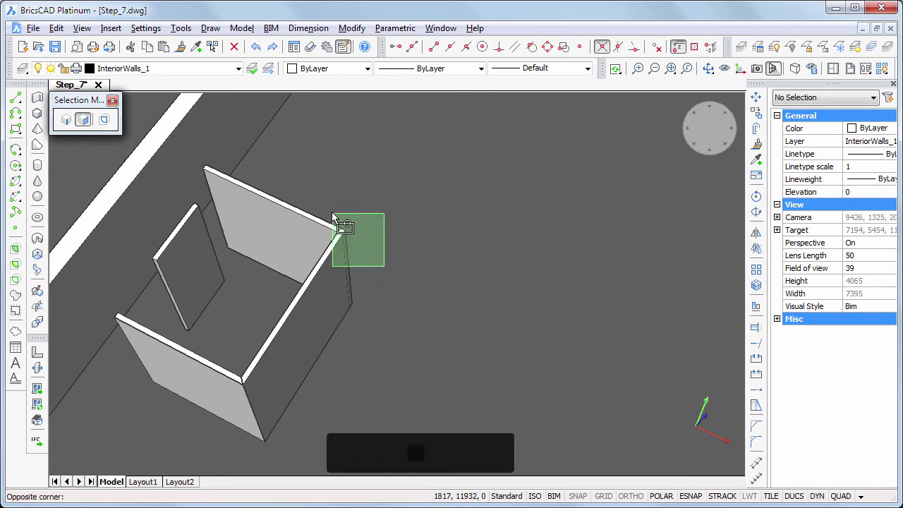
{"action": "left_click", "coordinate": [330, 220]}
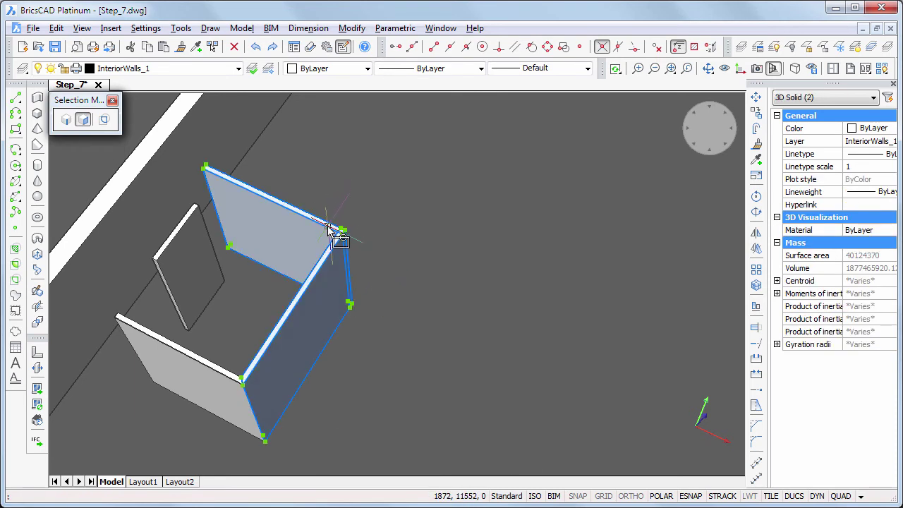
{"action": "key", "text": "Return"}
{"action": "key", "text": "Return"}
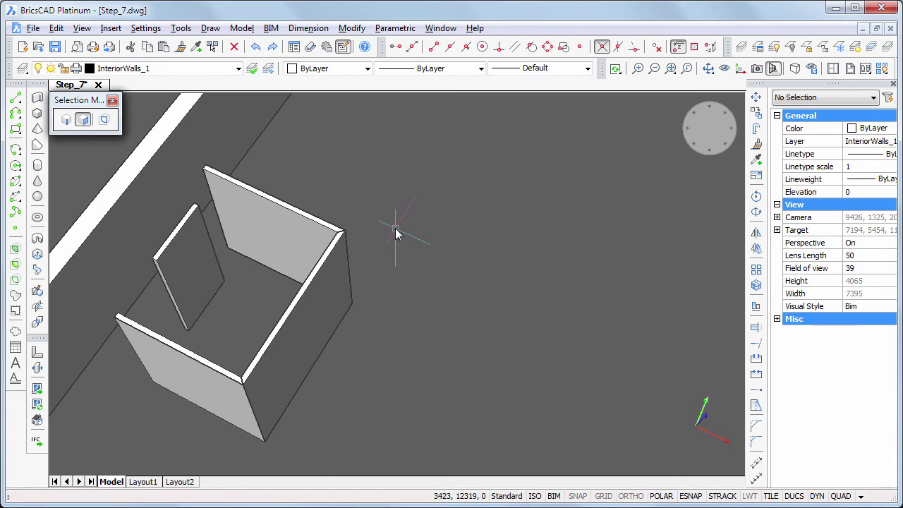
- Move the room's right wall face inward and shorten the left wall inside the room
{"action": "middle_click_drag", "start_coordinate": [329, 417], "coordinate": [496, 322], "text": "shift"}
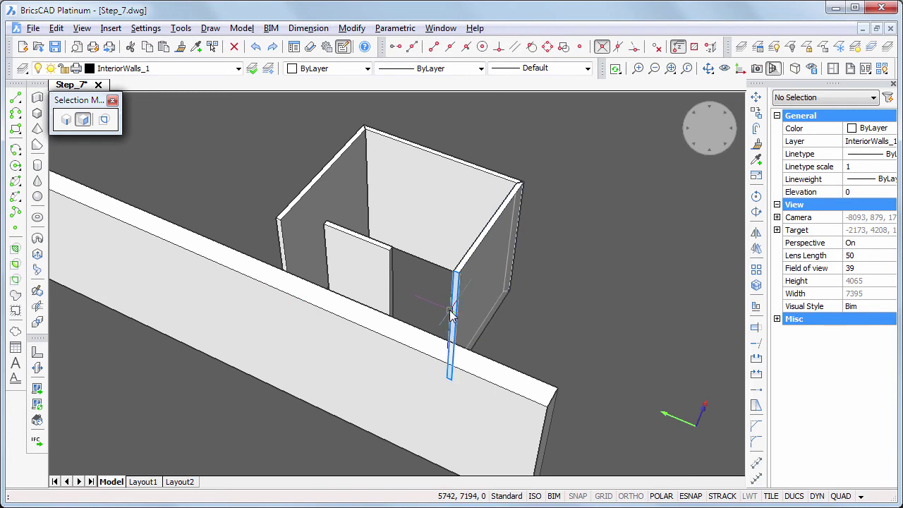
{"action": "mouse_move", "coordinate": [460, 308]}
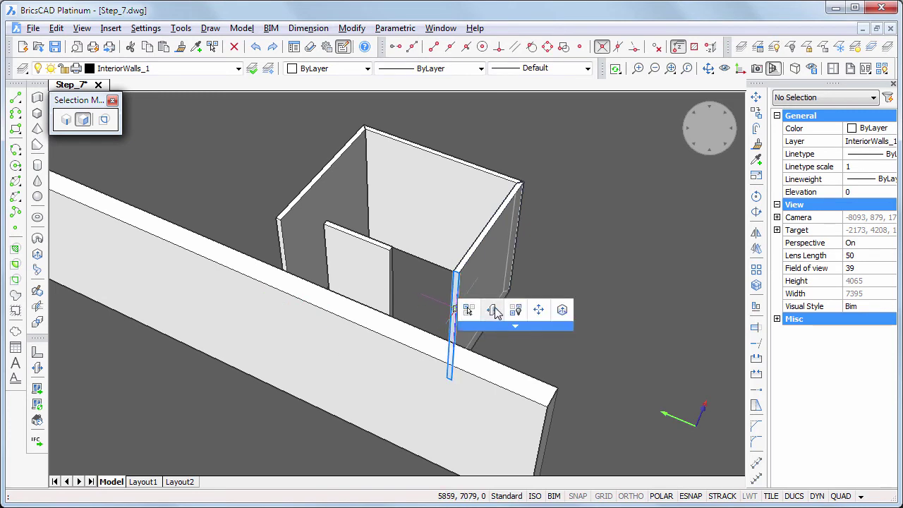
{"action": "left_click", "coordinate": [493, 311]}
{"action": "left_click", "coordinate": [427, 350]}
{"action": "key", "text": "Return"}
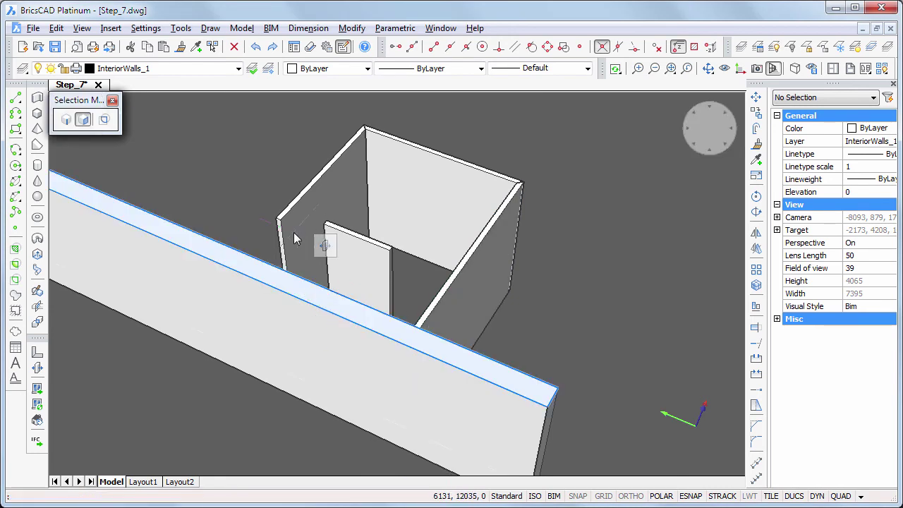
{"action": "mouse_move", "coordinate": [284, 240]}
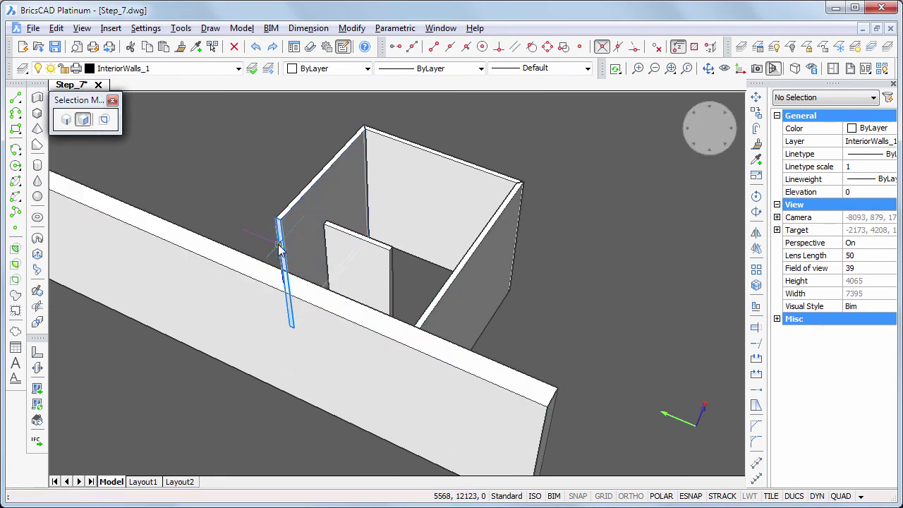
{"action": "left_click", "coordinate": [296, 245]}
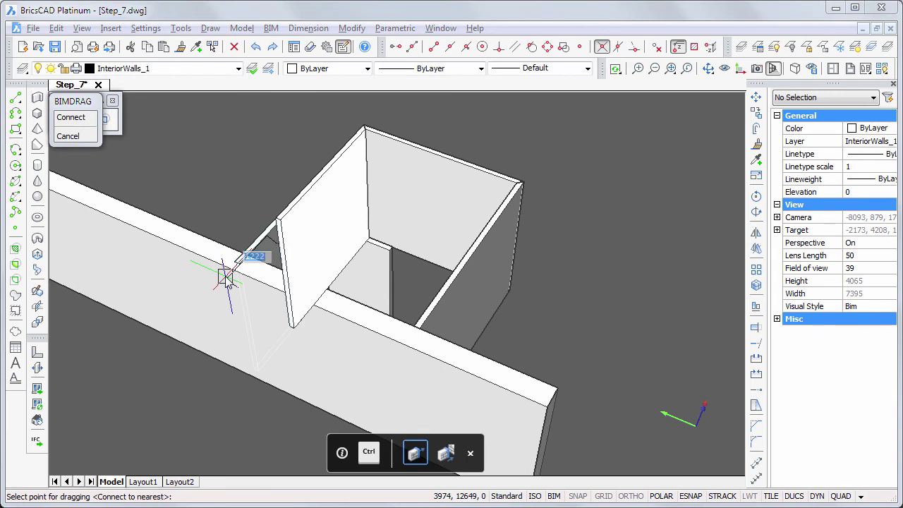
{"action": "left_click", "coordinate": [282, 280]}
{"action": "key", "text": "Return"}
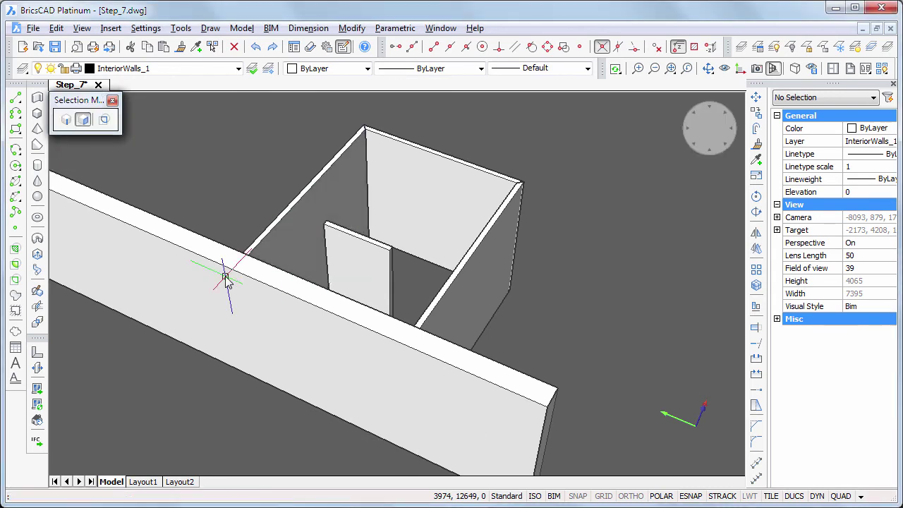
- Extend the short wall's ends to connect with the right and left walls
{"action": "left_click", "coordinate": [393, 294]}
{"action": "left_click", "coordinate": [436, 304]}
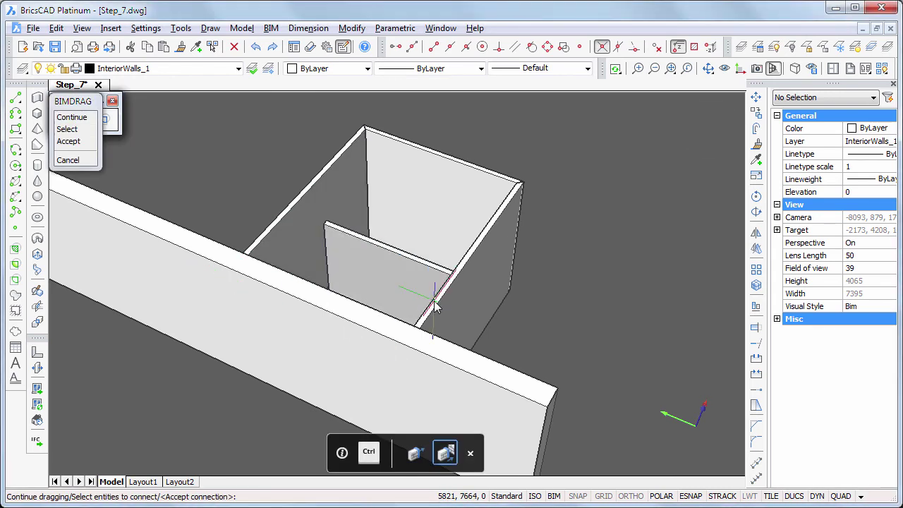
{"action": "key", "text": "Return"}
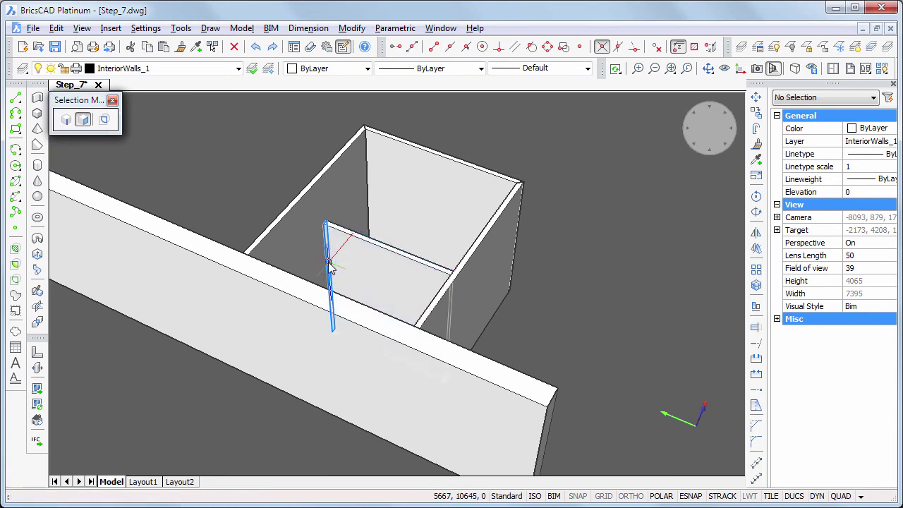
{"action": "left_click", "coordinate": [328, 265]}
{"action": "left_click", "coordinate": [295, 260]}
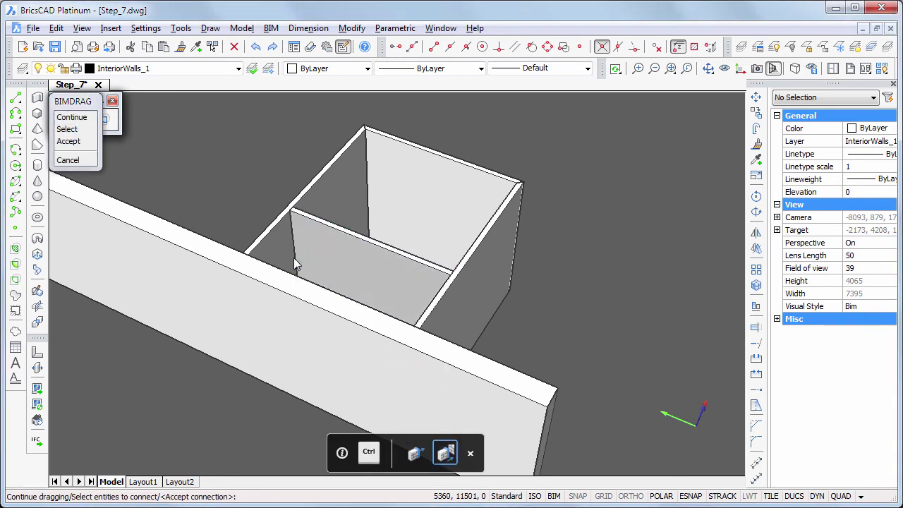
{"action": "key", "text": "Return"}
- Shift the middle partition wall by 1900
{"action": "middle_click_drag", "start_coordinate": [582, 291], "coordinate": [411, 315], "text": "shift"}
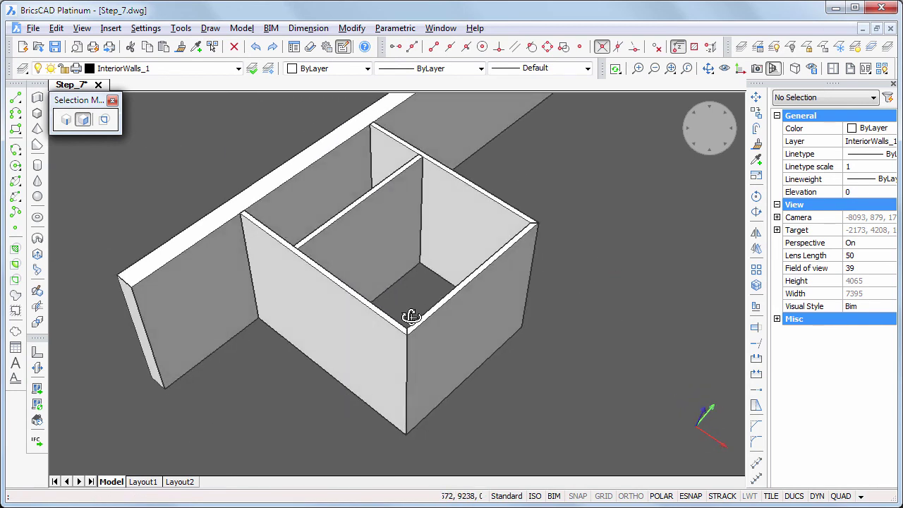
{"action": "left_click", "coordinate": [406, 249]}
{"action": "left_click", "coordinate": [416, 263]}
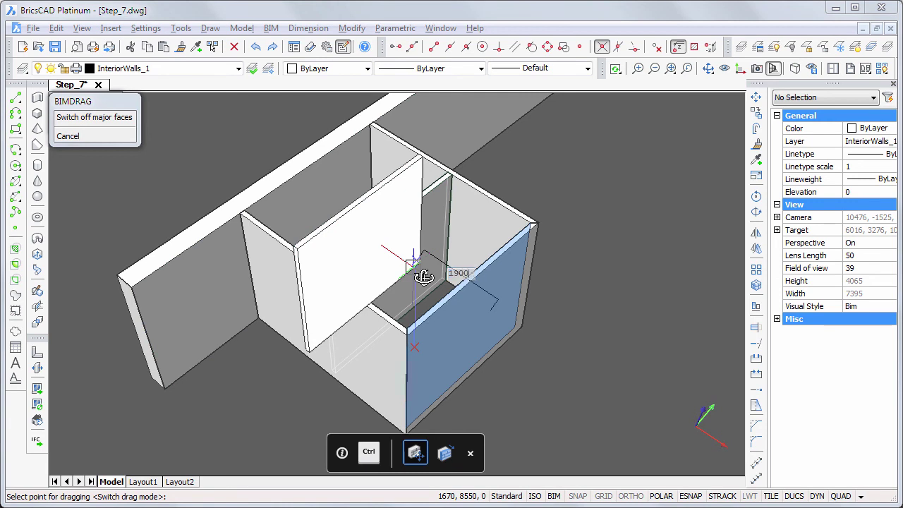
{"action": "type", "text": "1900"}
{"action": "key", "text": "Return"}
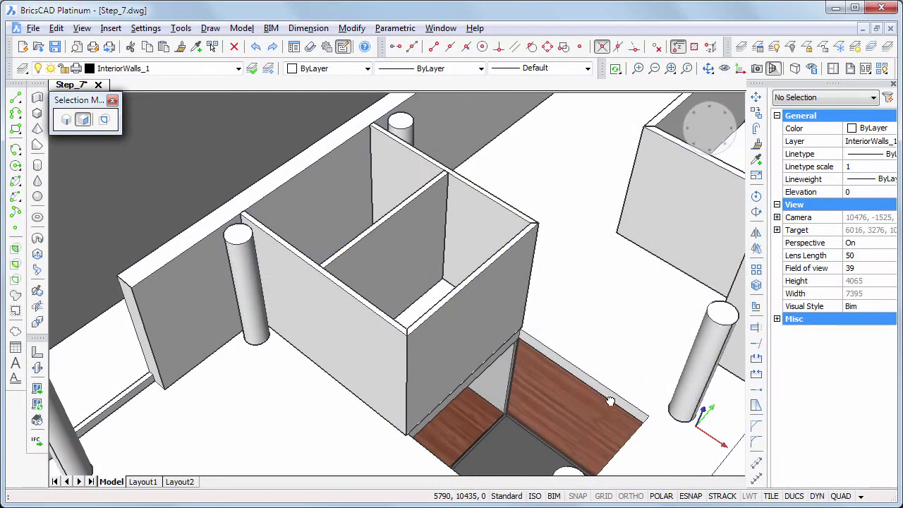
- View the patio opening from above, toggle Snap to Elevation, and enable Endpoint snap
{"action": "middle_click_drag", "start_coordinate": [610, 400], "coordinate": [387, 214]}
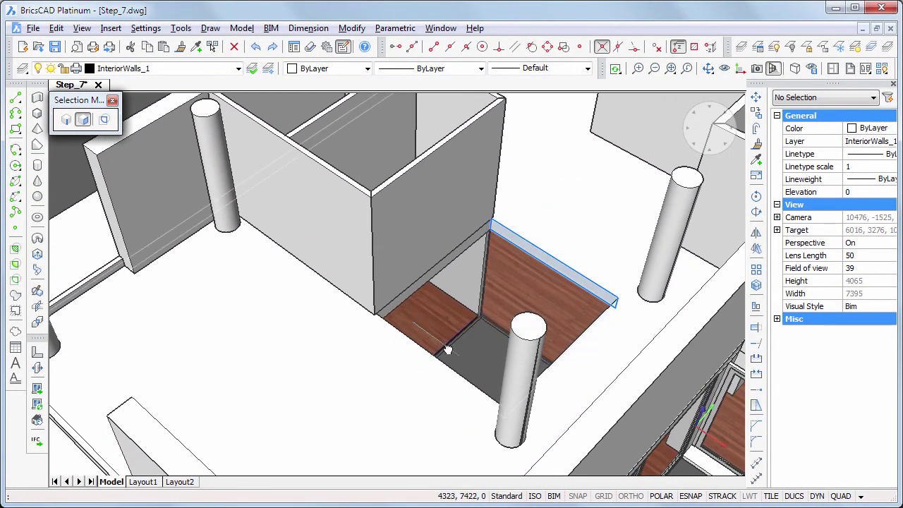
{"action": "middle_click_drag", "start_coordinate": [375, 393], "coordinate": [429, 395], "text": "shift"}
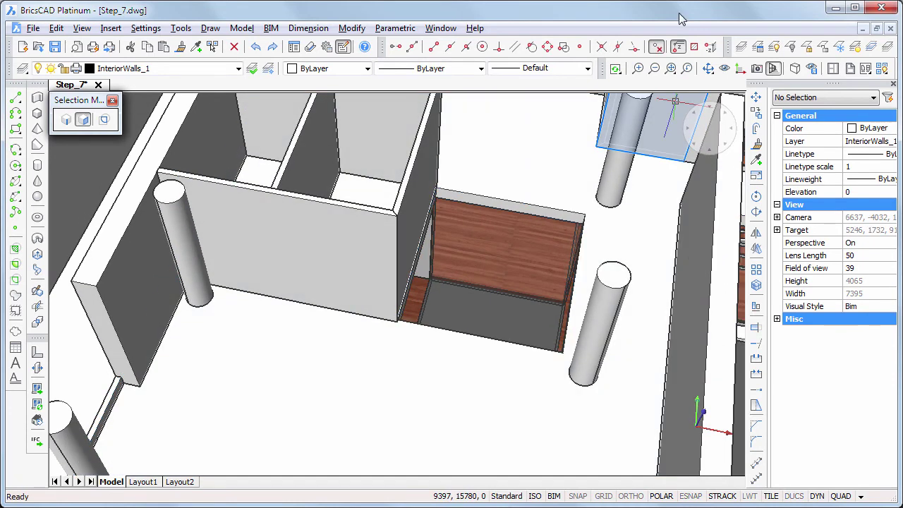
{"action": "left_click", "coordinate": [679, 52]}
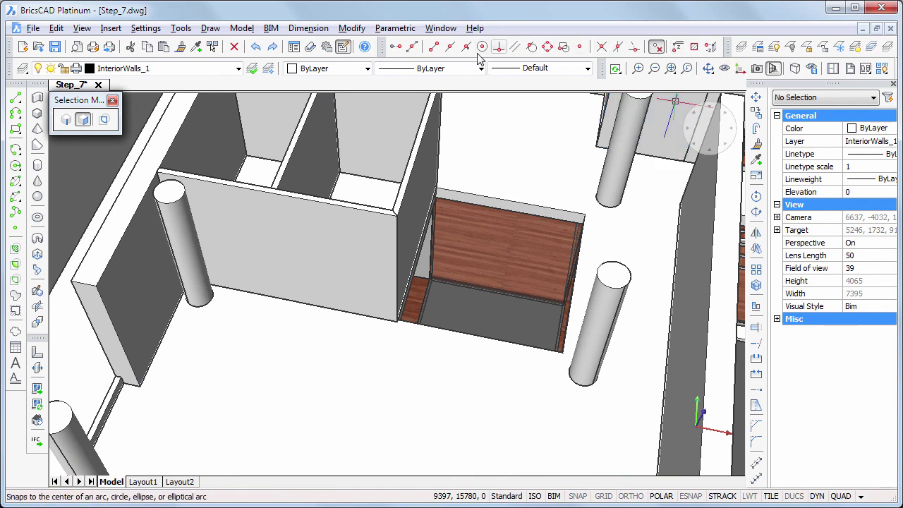
{"action": "left_click", "coordinate": [434, 47]}
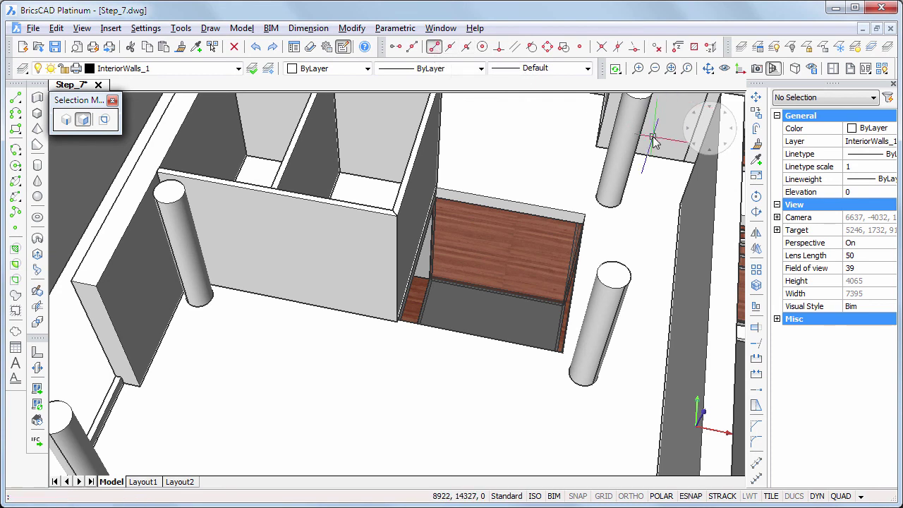
{"action": "mouse_move", "coordinate": [659, 144]}
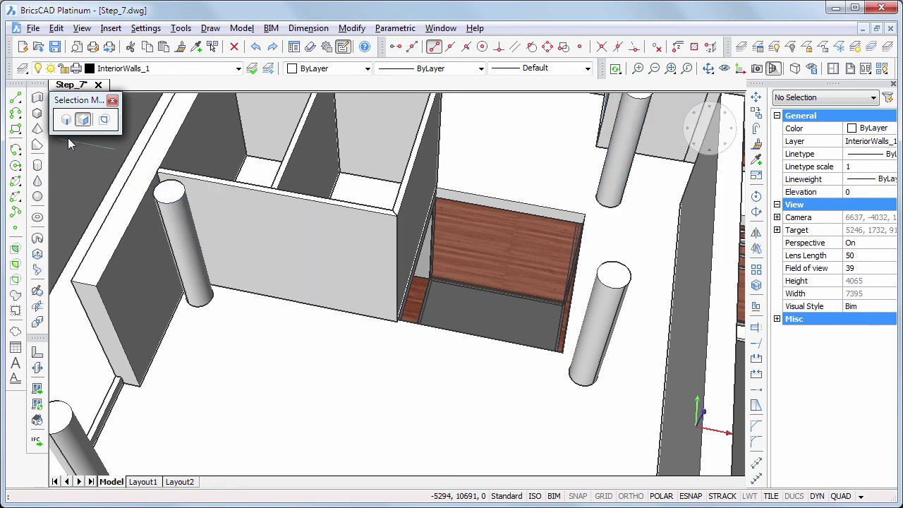
- Draw a closed four-corner polysolid around the opening, 200 high and 50 wide
{"action": "left_click", "coordinate": [38, 98]}
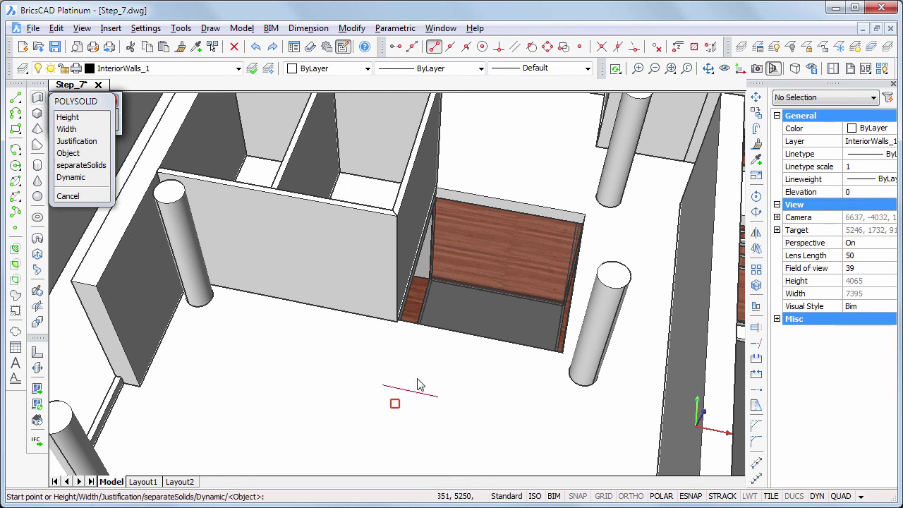
{"action": "left_click", "coordinate": [399, 330]}
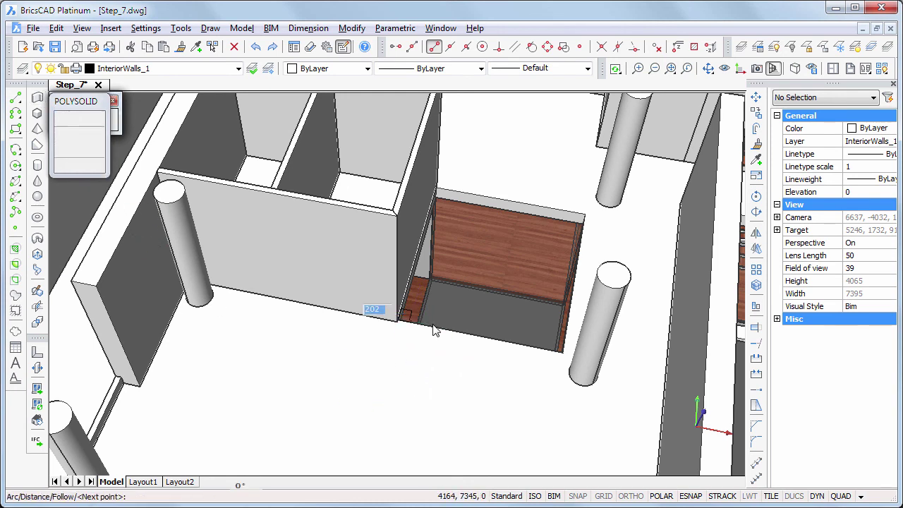
{"action": "left_click", "coordinate": [563, 350]}
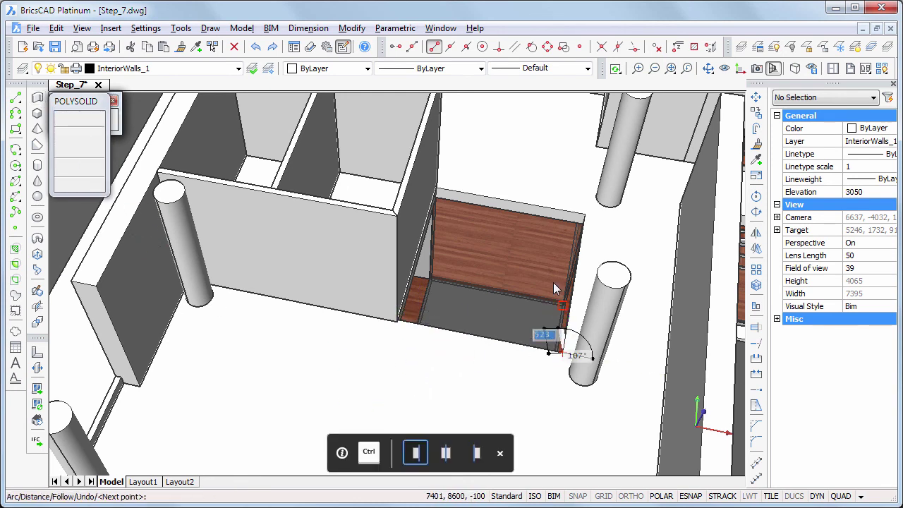
{"action": "left_click", "coordinate": [583, 213]}
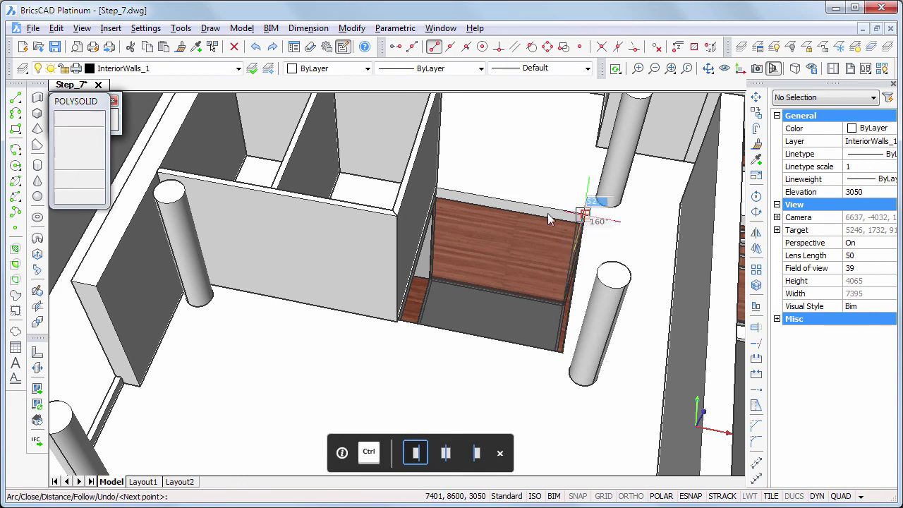
{"action": "left_click", "coordinate": [439, 197]}
{"action": "type", "text": "c"}
{"action": "key", "text": "Return"}
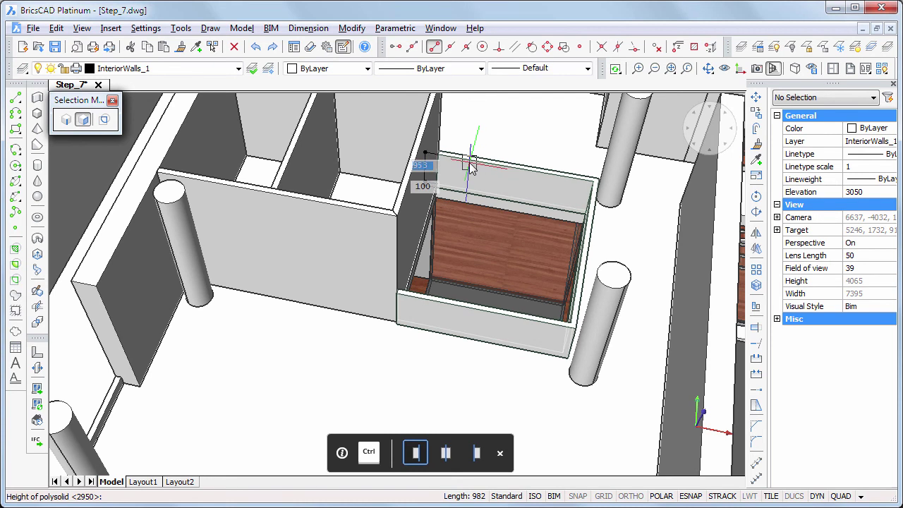
{"action": "type", "text": "2"}
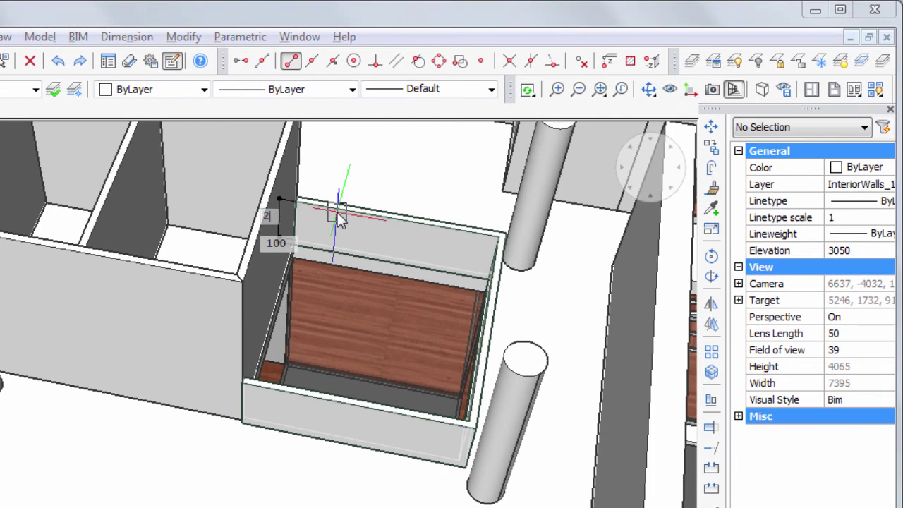
{"action": "type", "text": "00"}
{"action": "key", "text": "Tab"}
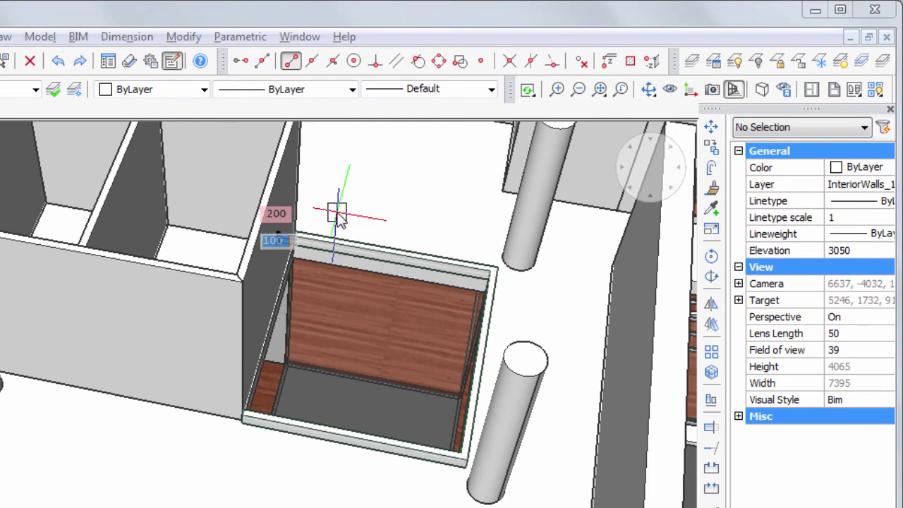
{"action": "key", "text": "Tab"}
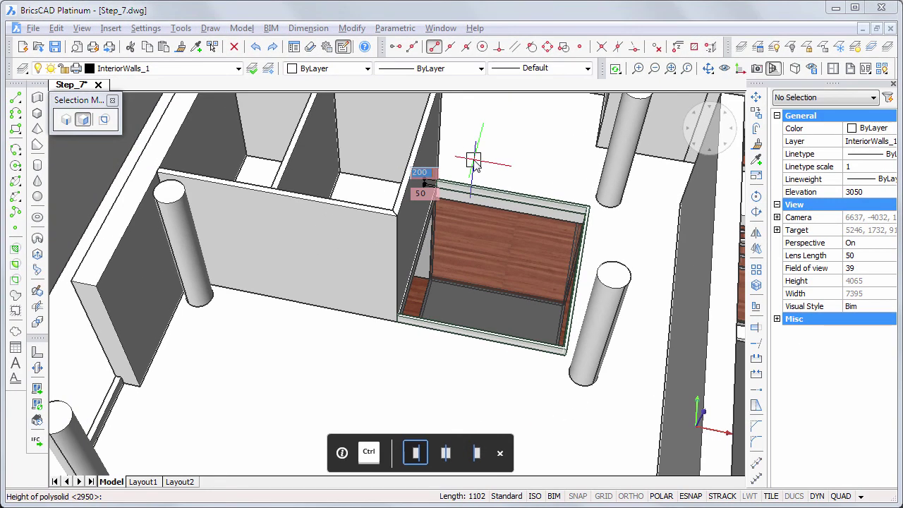
{"action": "key", "text": "Return"}
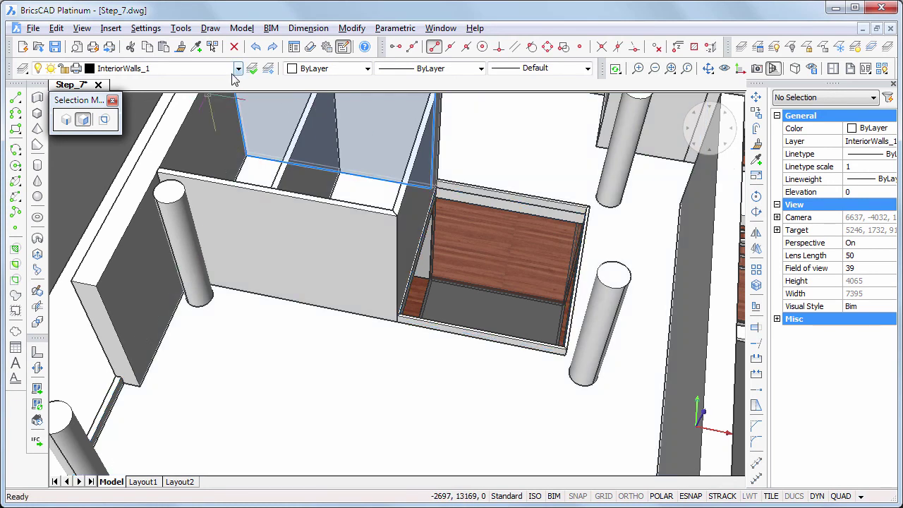
- Make GlassWalls_1 the current layer
{"action": "left_click", "coordinate": [238, 69]}
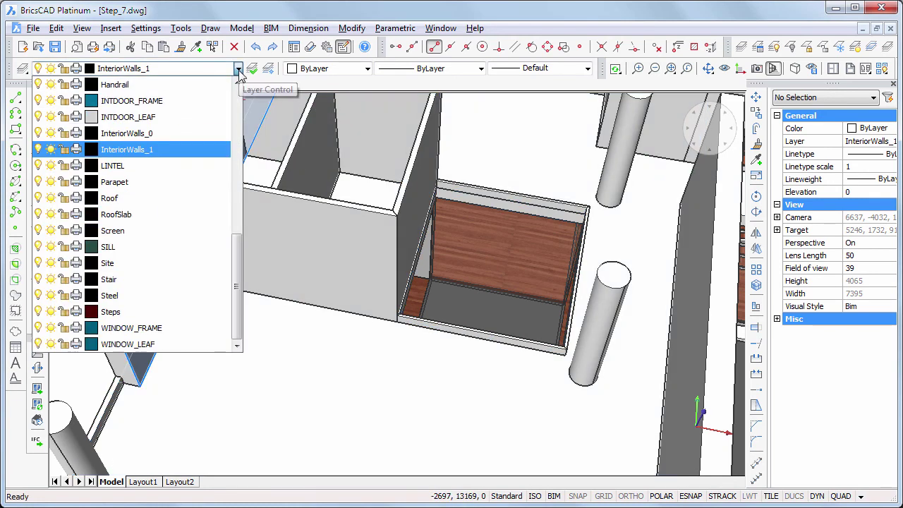
{"action": "left_click_drag", "start_coordinate": [239, 253], "coordinate": [238, 200]}
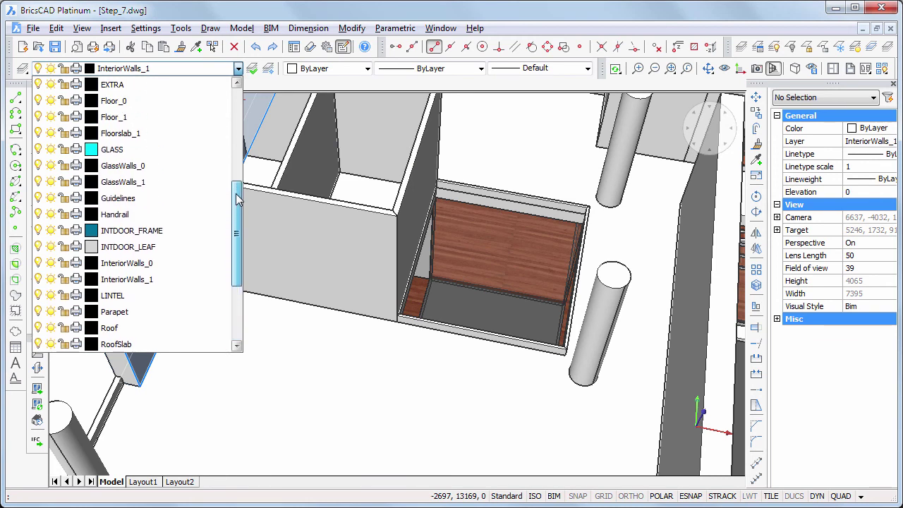
{"action": "left_click", "coordinate": [154, 182]}
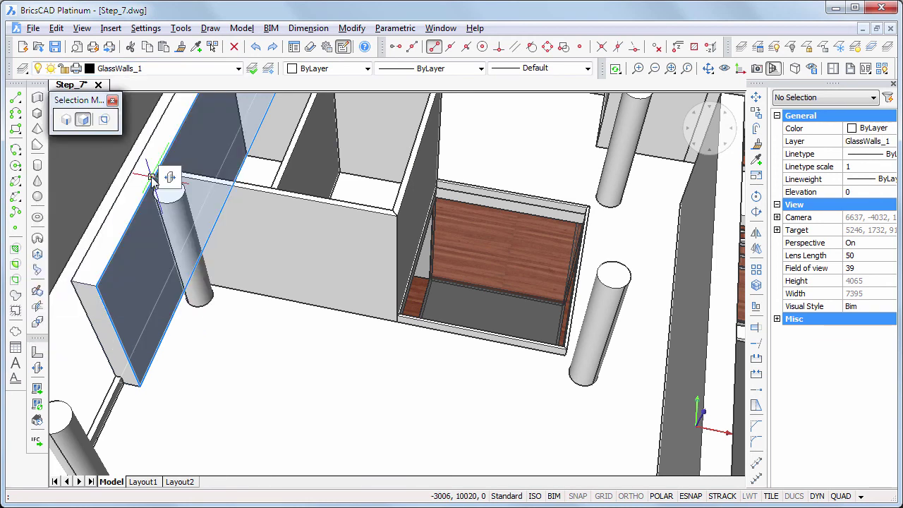
- Draw glass polysolid walls along the base corners, justified to the path's far side
{"action": "left_click", "coordinate": [38, 99]}
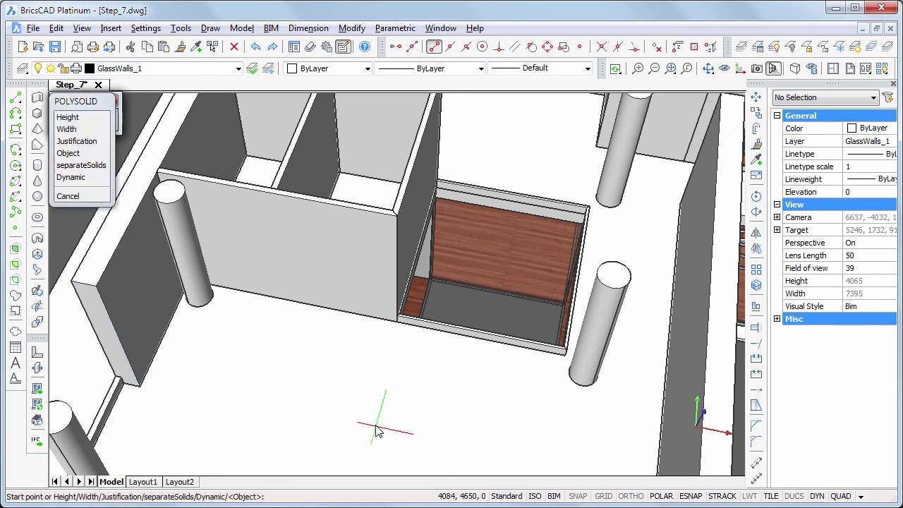
{"action": "left_click", "coordinate": [398, 314]}
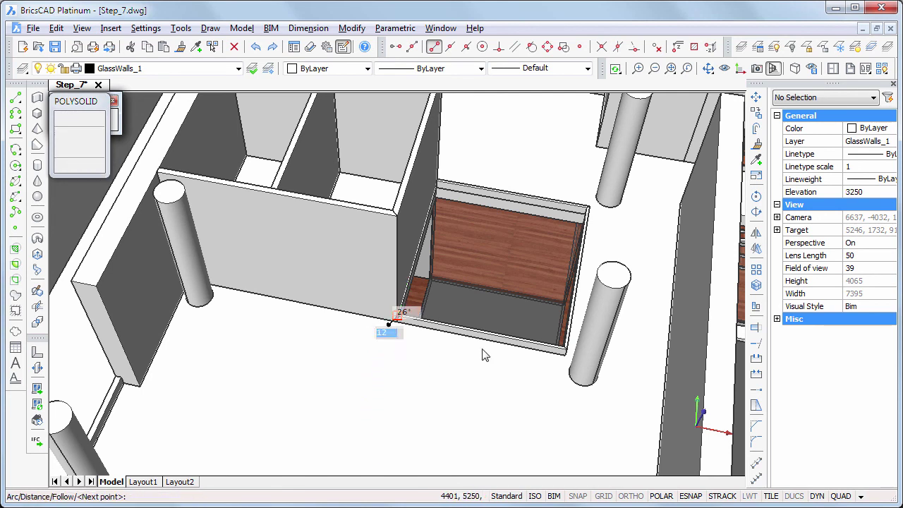
{"action": "left_click", "coordinate": [566, 350]}
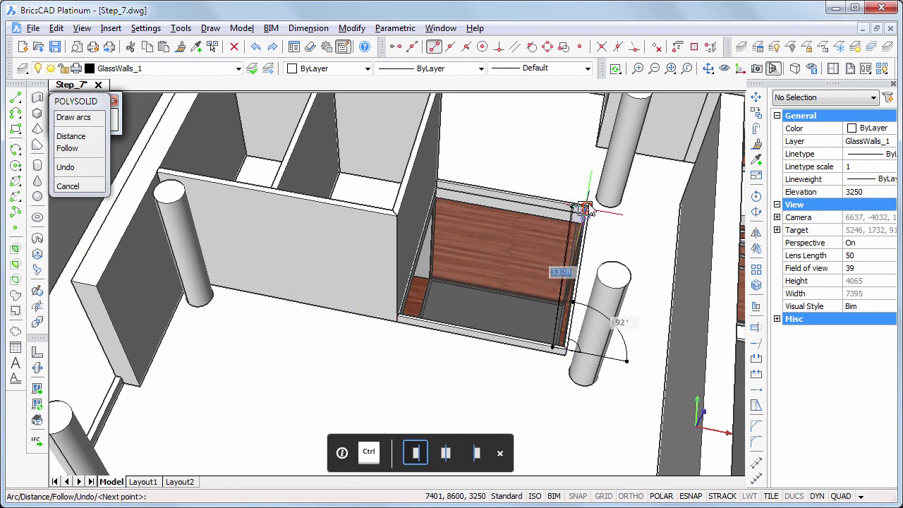
{"action": "left_click", "coordinate": [587, 206]}
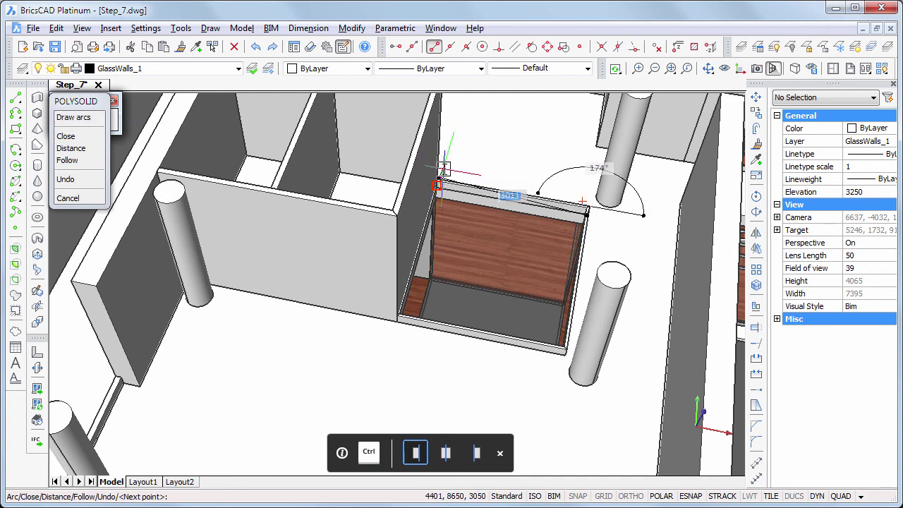
{"action": "scroll", "coordinate": [440, 175], "scroll_direction": "up", "scroll_amount": 1}
{"action": "scroll", "coordinate": [440, 177], "scroll_direction": "up", "scroll_amount": 1}
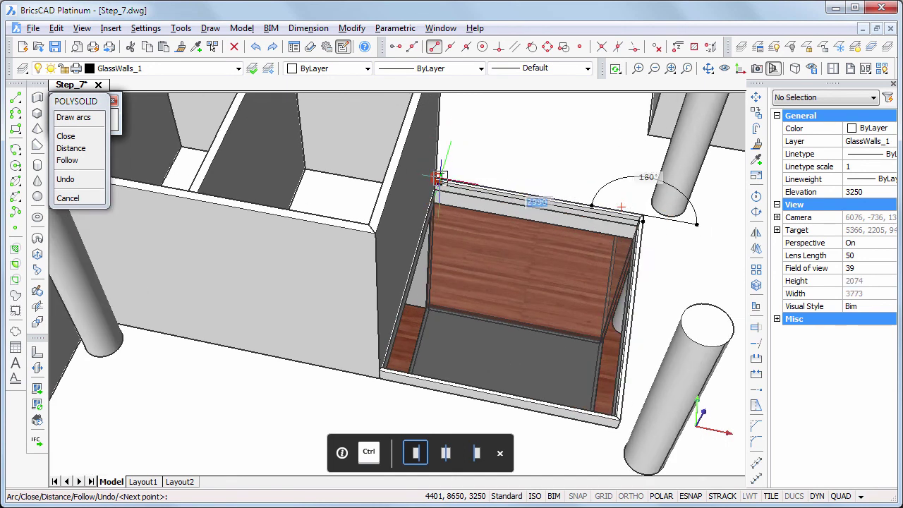
{"action": "key", "text": "Return"}
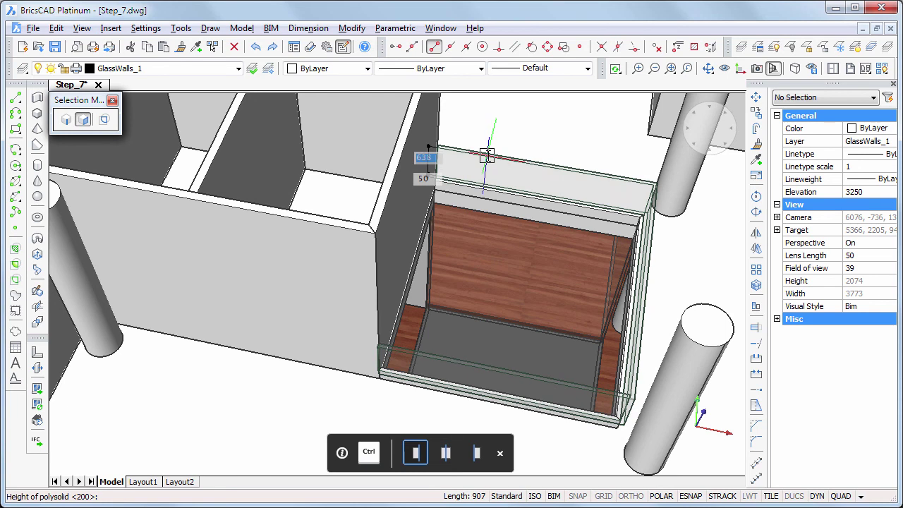
{"action": "key", "text": "ctrl"}
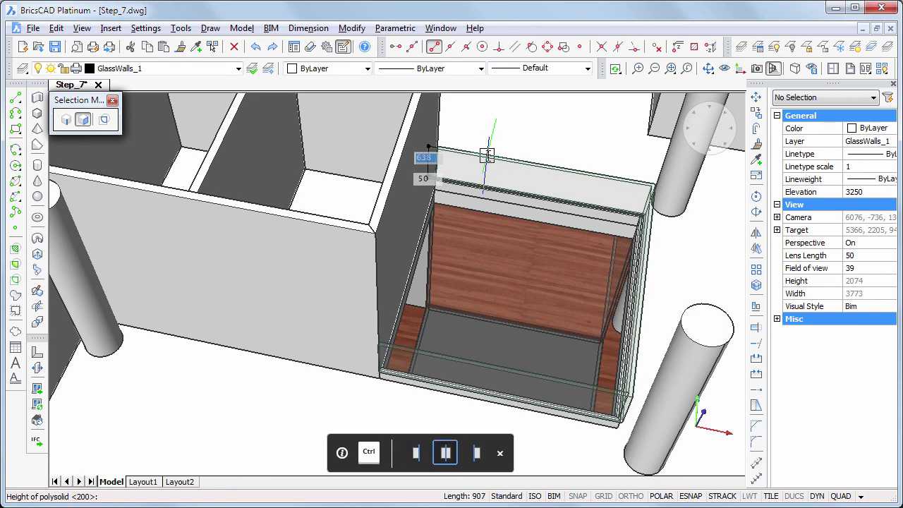
{"action": "key", "text": "ctrl"}
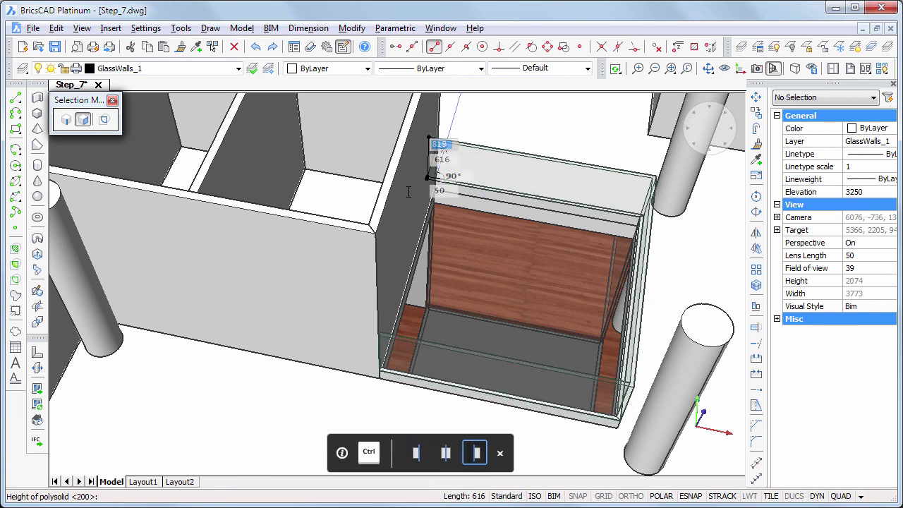
{"action": "left_click", "coordinate": [388, 226]}
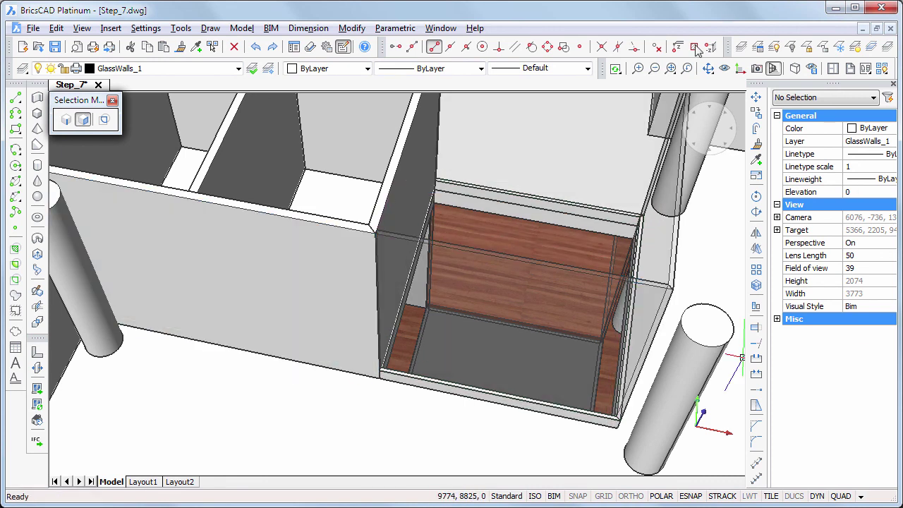
- Tilt the view to look down and zoom out over the whole floor
{"action": "middle_click_drag", "start_coordinate": [615, 147], "coordinate": [596, 241], "text": "shift"}
{"action": "scroll", "coordinate": [596, 241], "scroll_direction": "down", "scroll_amount": 5}
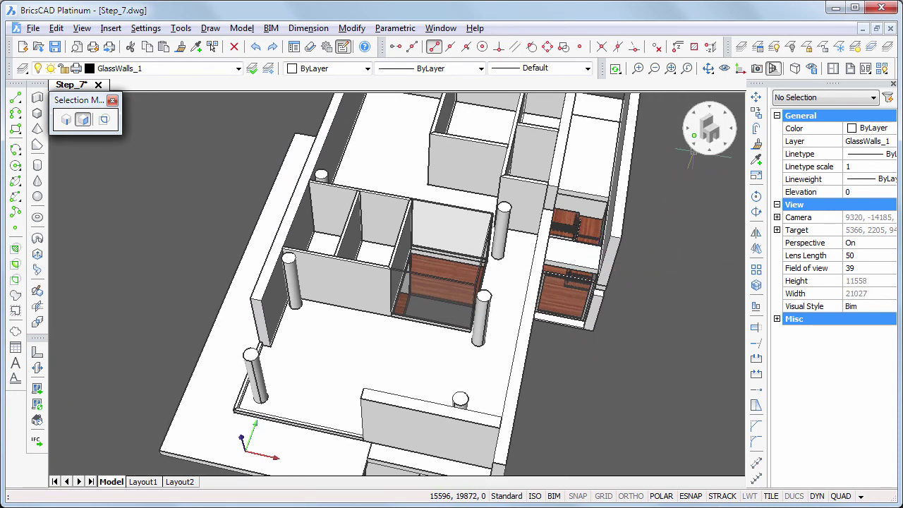